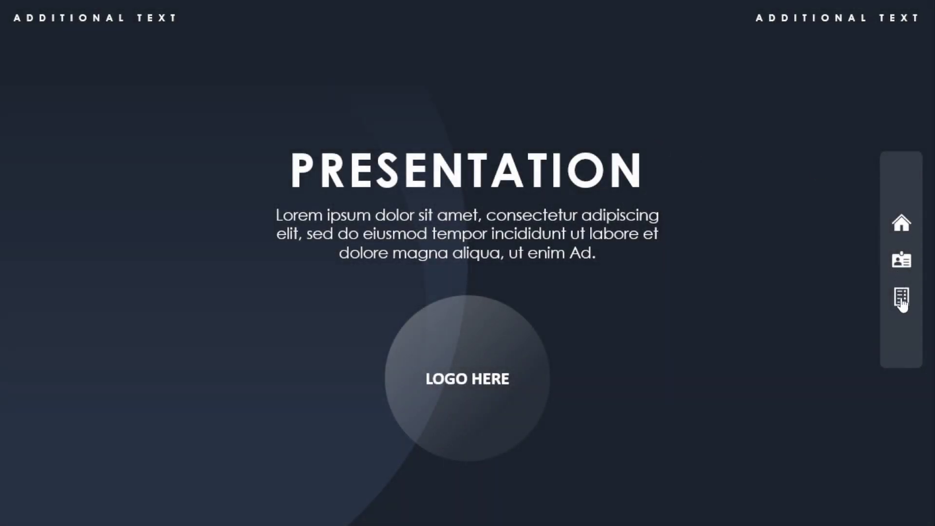
# Step: In the slide show, visit the profile slide, then the Preliminary and Identification Of Problem sections
pyautogui.click(902, 262)
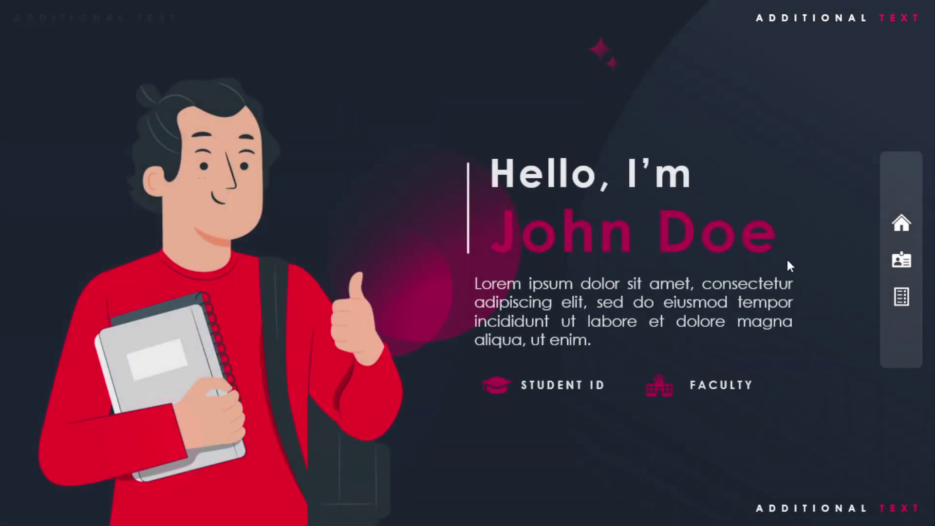
pyautogui.click(903, 296)
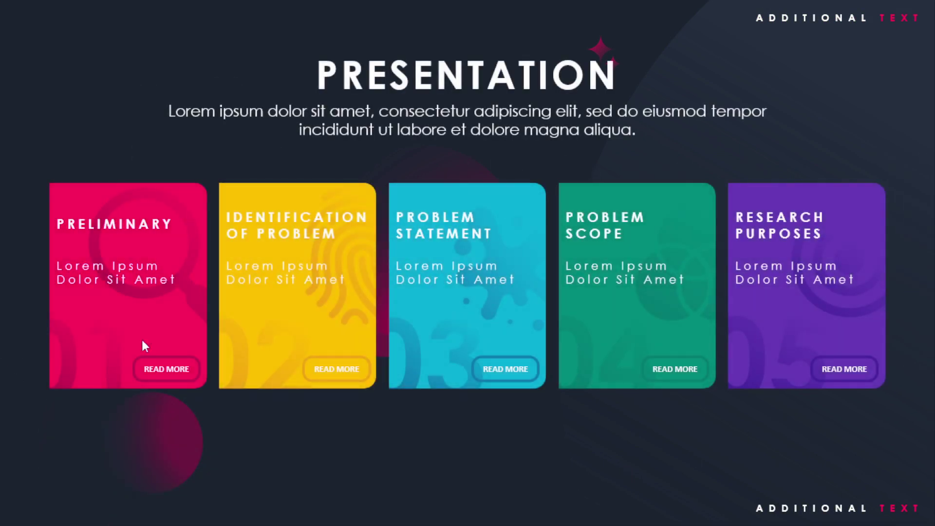
pyautogui.click(190, 376)
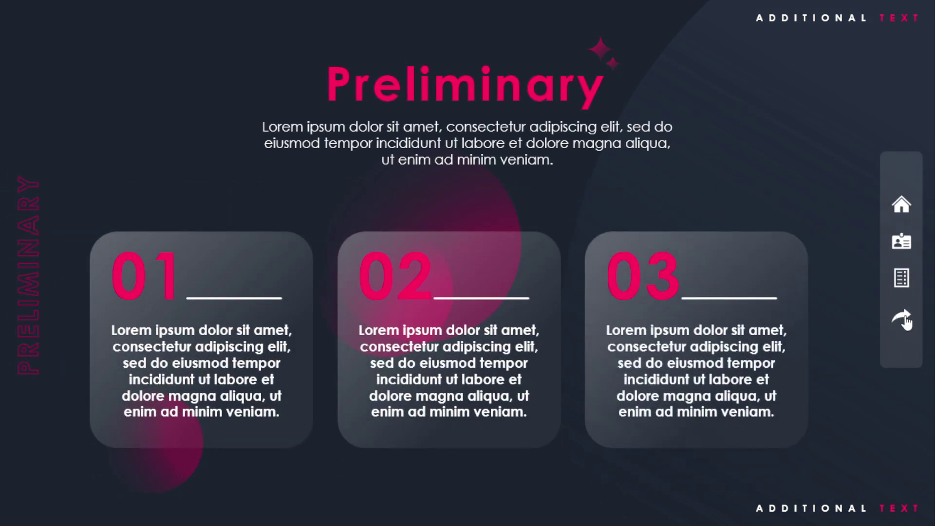
pyautogui.click(904, 318)
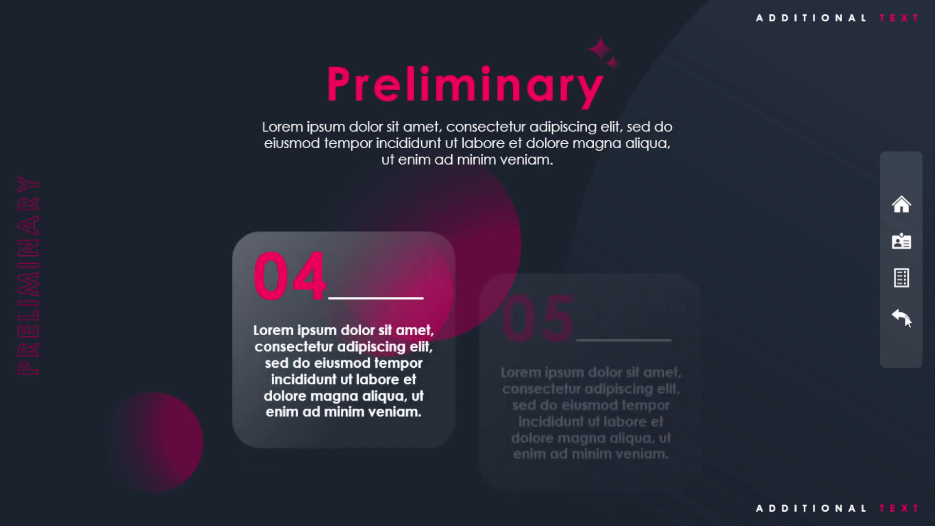
pyautogui.click(901, 285)
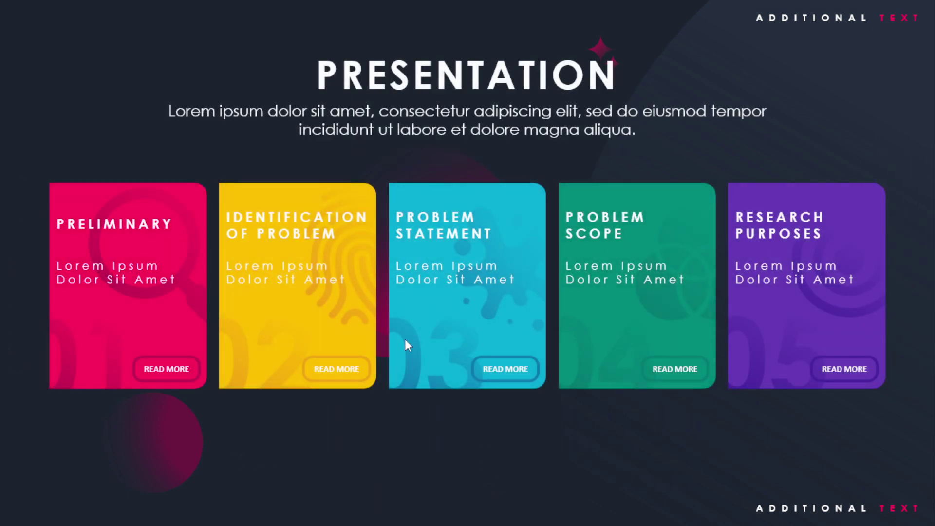
pyautogui.click(348, 368)
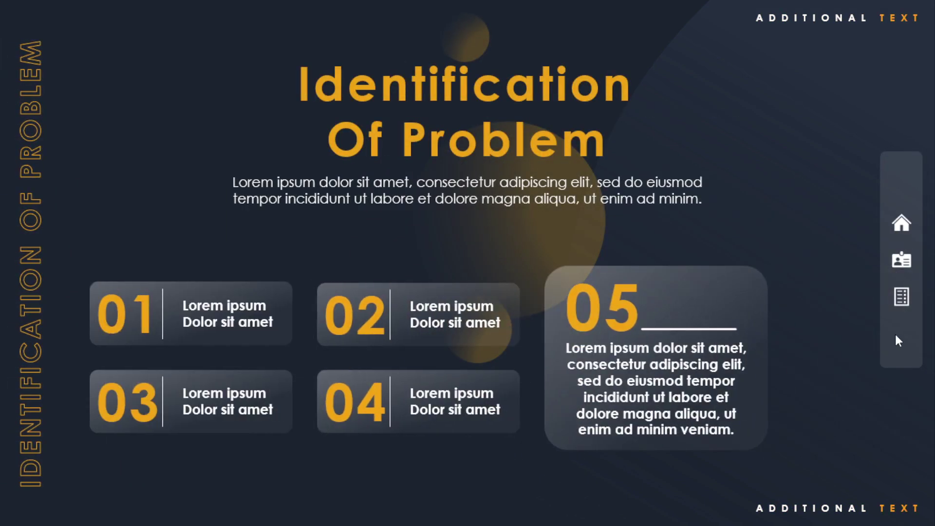
pyautogui.click(902, 295)
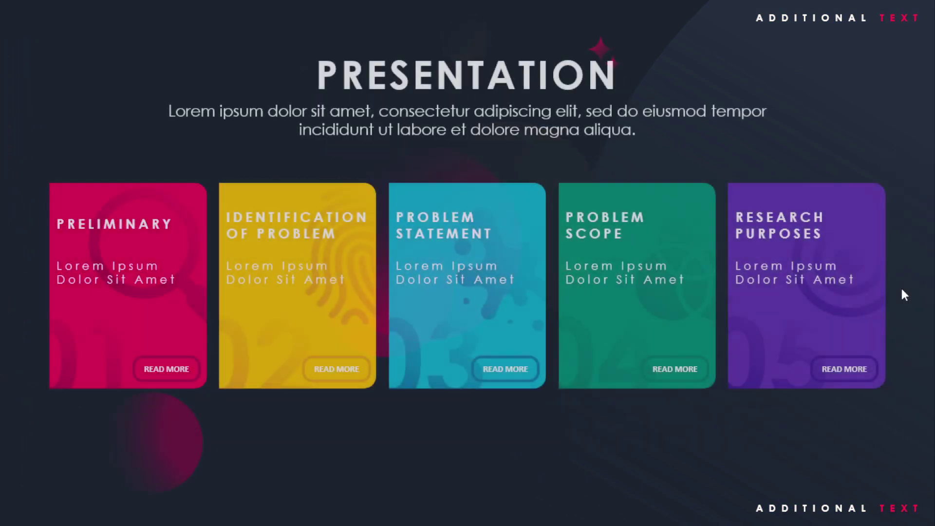
# Step: Tour the Problem Statement, Problem Scope and Research Purposes sections, then jump back to the title slide
pyautogui.click(503, 370)
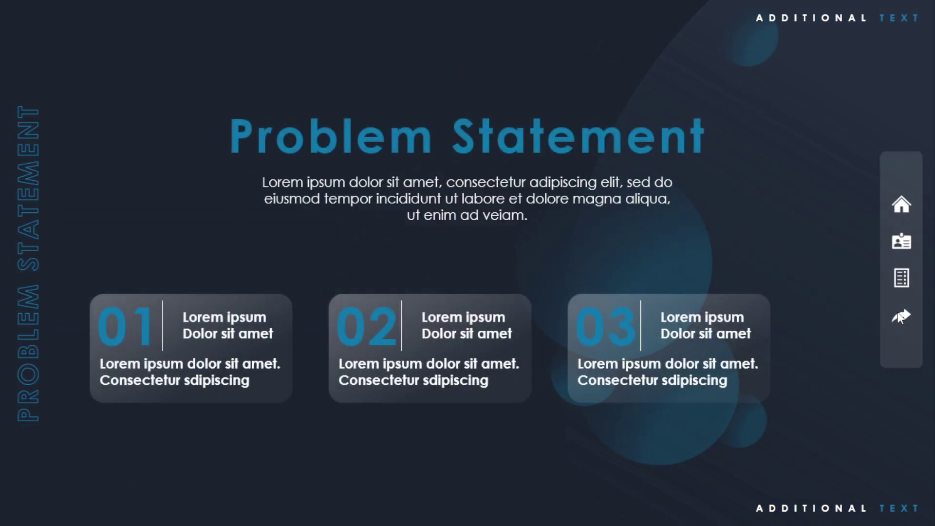
pyautogui.click(900, 318)
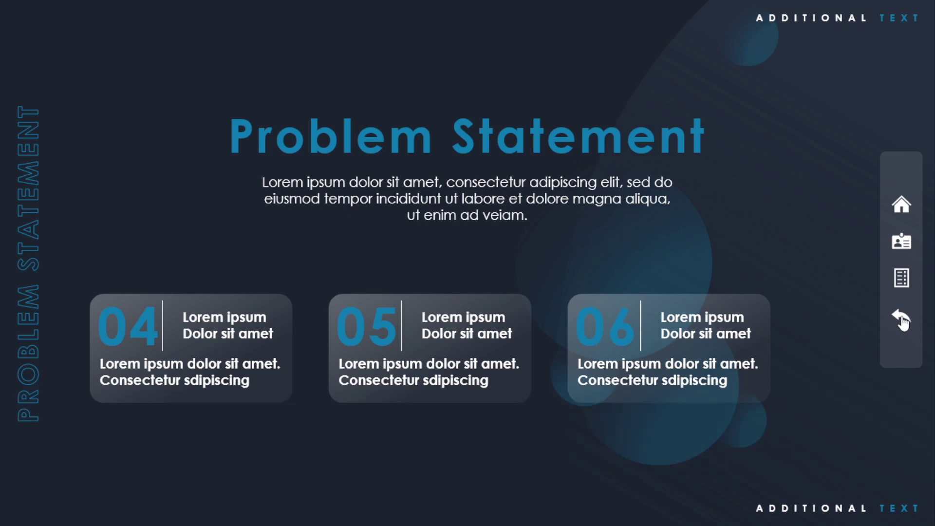
pyautogui.click(902, 319)
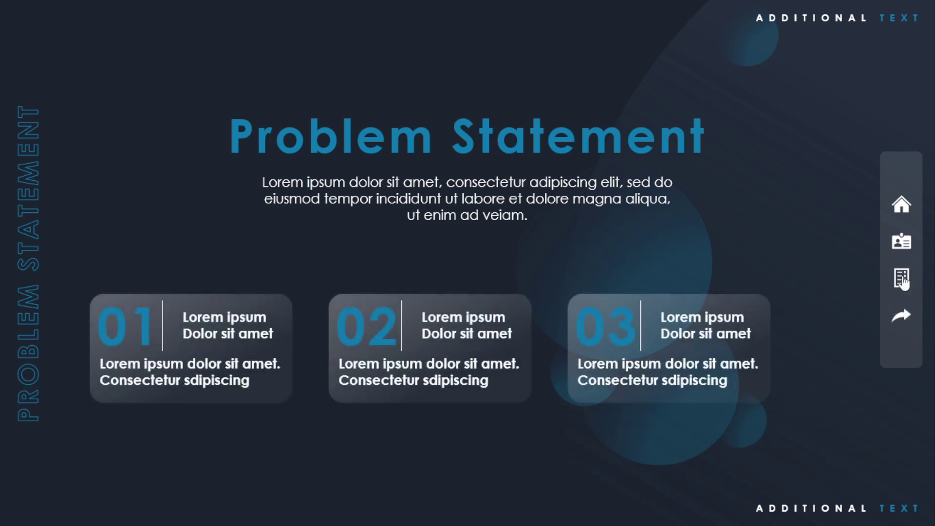
pyautogui.click(902, 279)
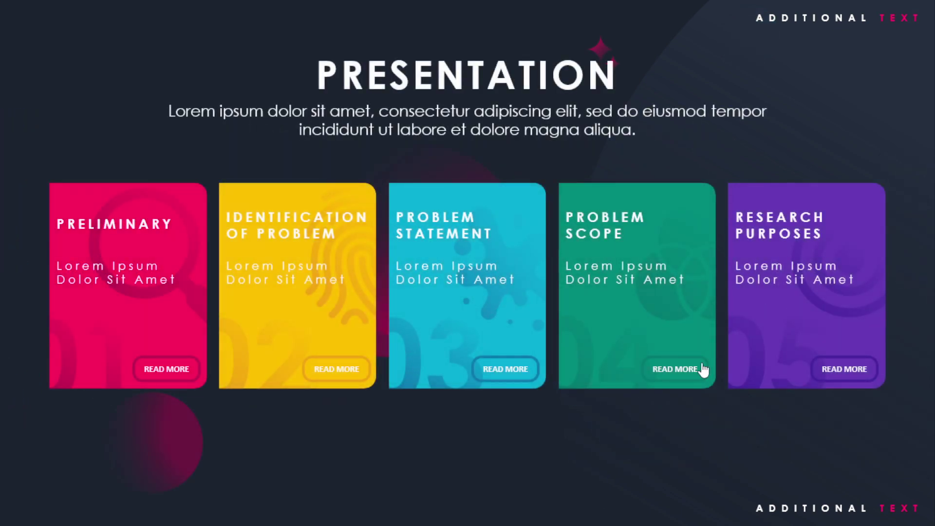
pyautogui.click(702, 365)
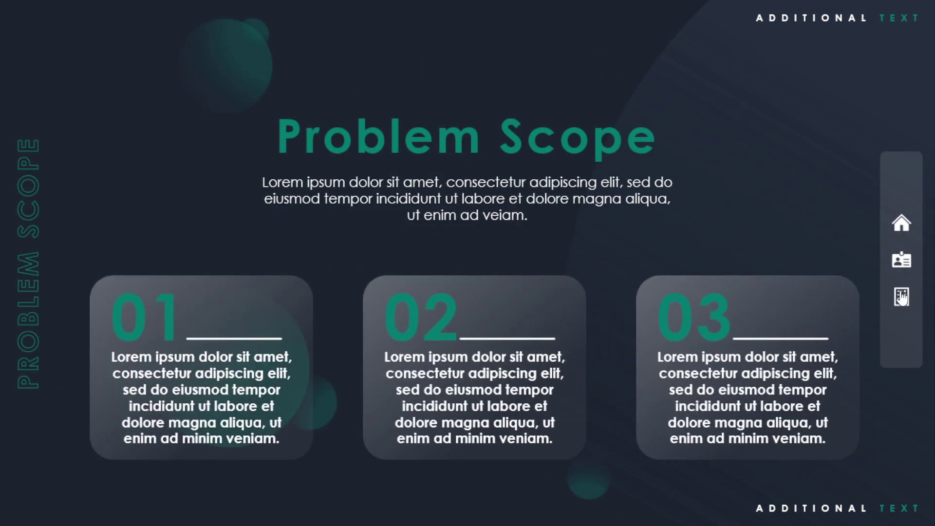
pyautogui.click(902, 296)
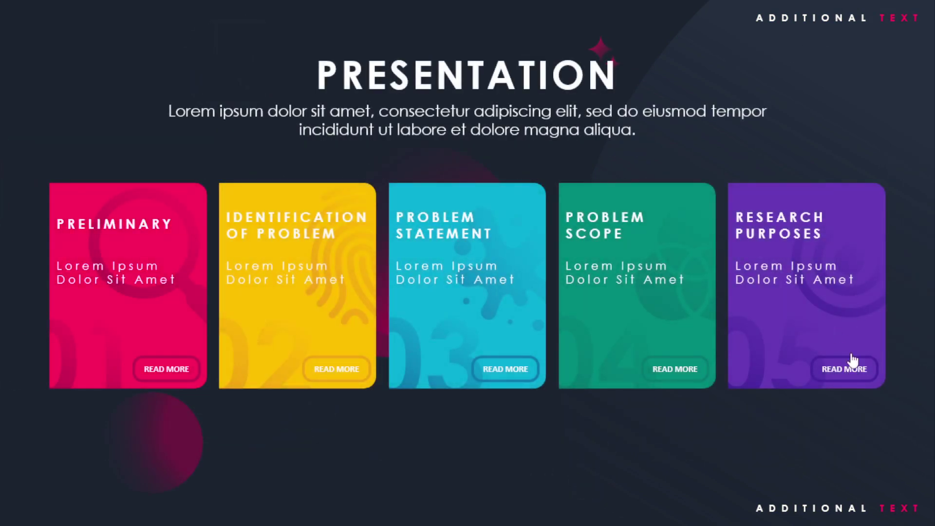
pyautogui.click(838, 366)
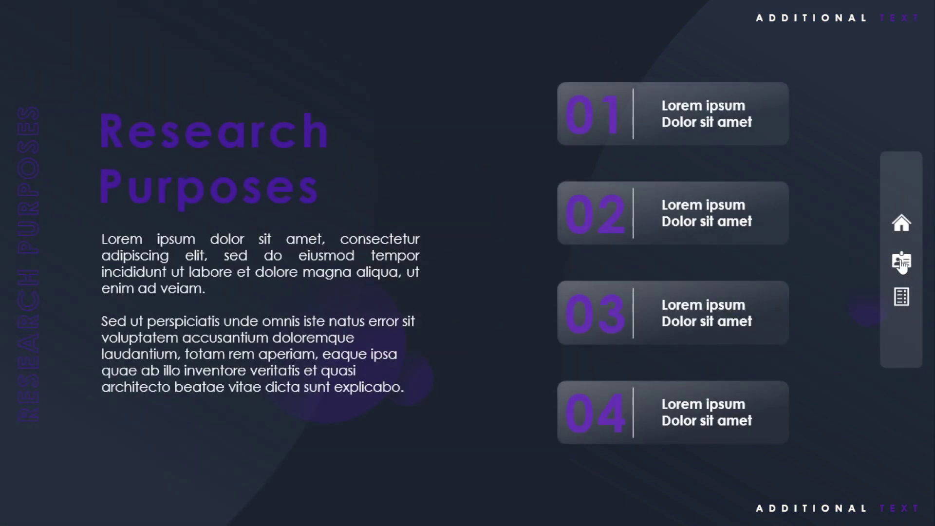
pyautogui.click(901, 225)
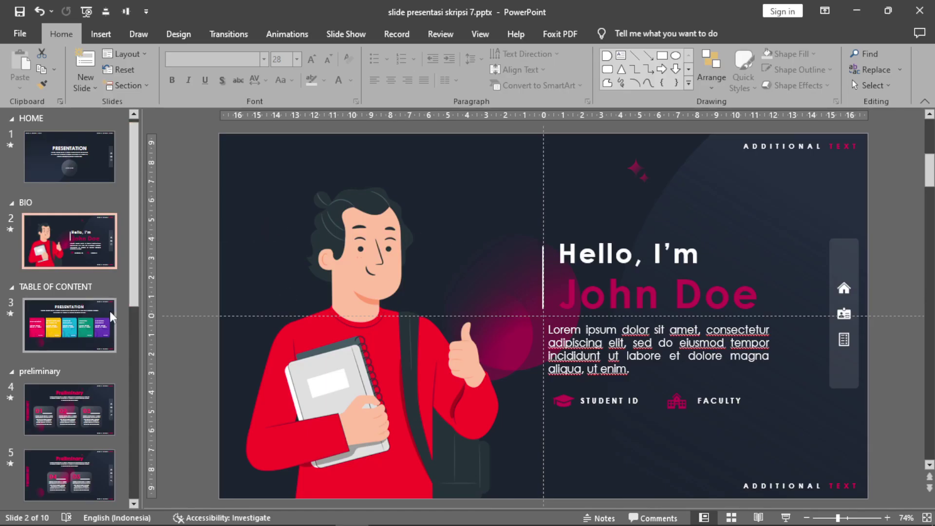
# Step: Show the table-of-contents slide, then slide 5 (the second Preliminary slide) in the editor
pyautogui.click(69, 325)
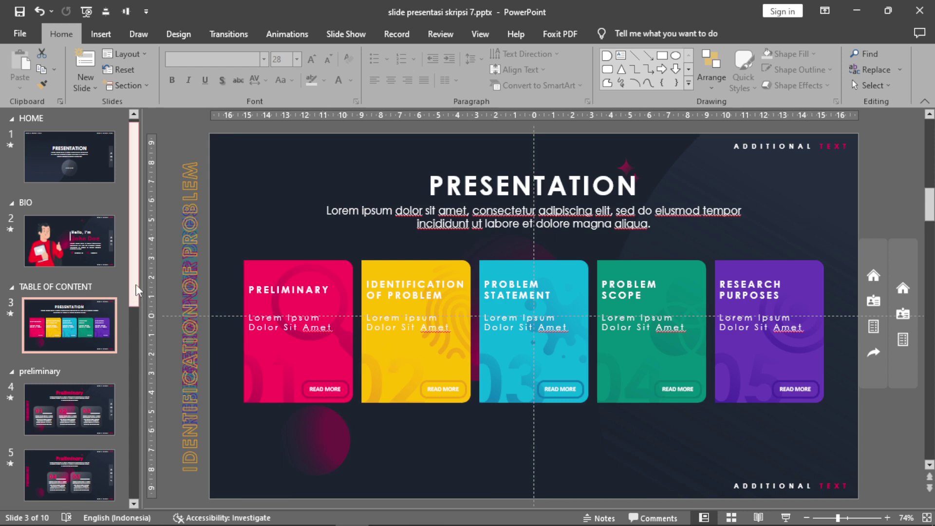
pyautogui.scroll(-2, 135, 219)
pyautogui.scroll(-1, 135, 219)
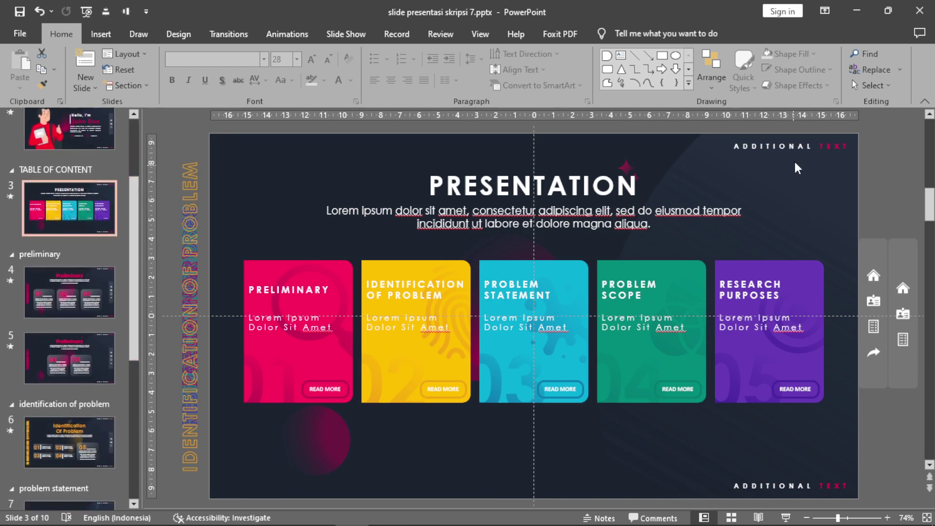
pyautogui.click(93, 292)
pyautogui.click(101, 361)
# Step: Switch to Slide Master view from the View ribbon
pyautogui.scroll(1, 131, 283)
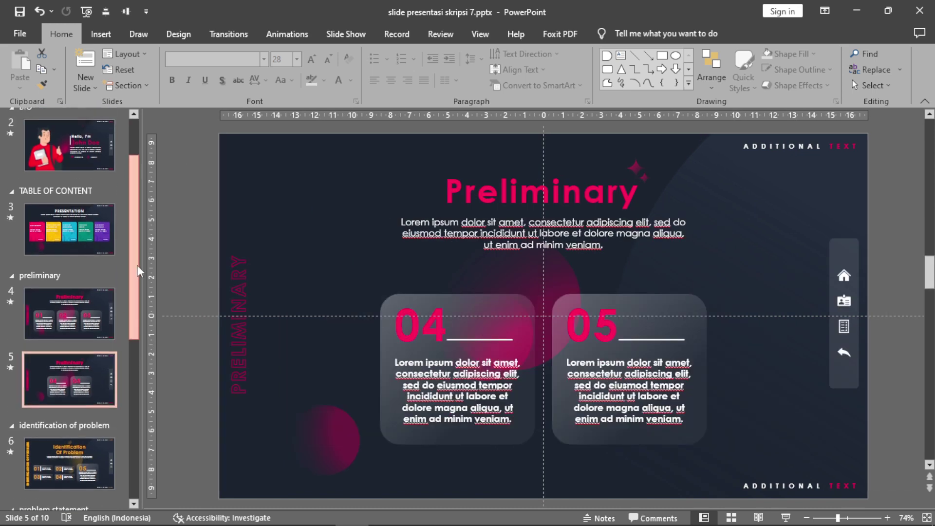
pyautogui.scroll(1, 134, 268)
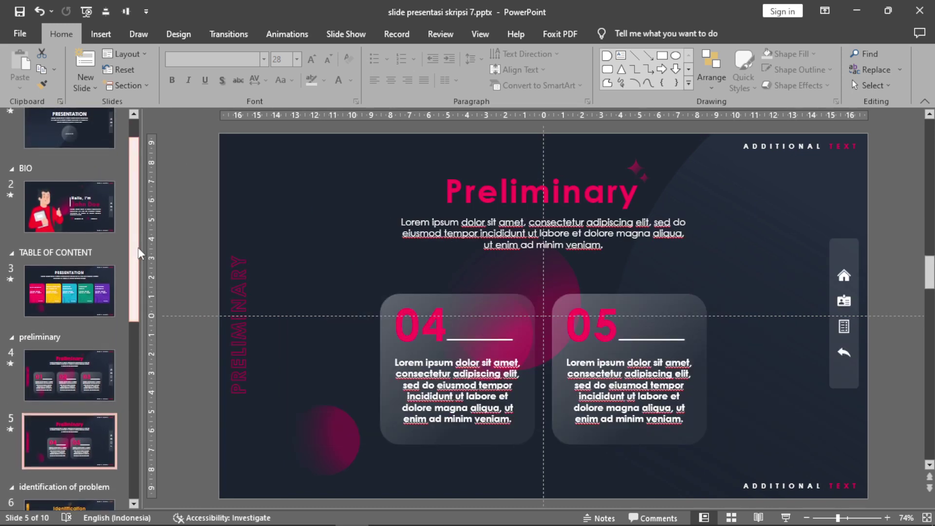
pyautogui.click(481, 34)
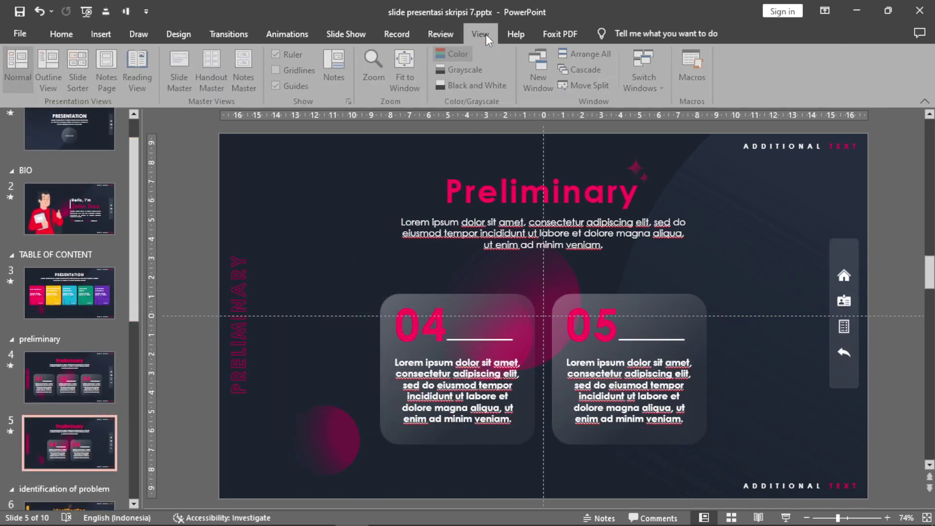
pyautogui.click(178, 60)
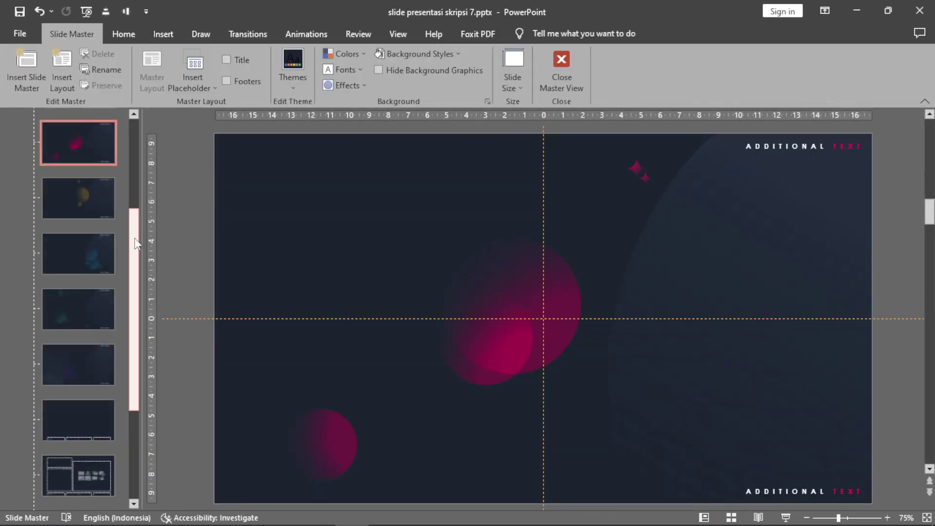
# Step: Inspect the second layout's left-half rectangle and its two ADDITIONAL TEXT boxes
pyautogui.moveTo(135, 238); pyautogui.dragTo(142, 132)
pyautogui.click(99, 201)
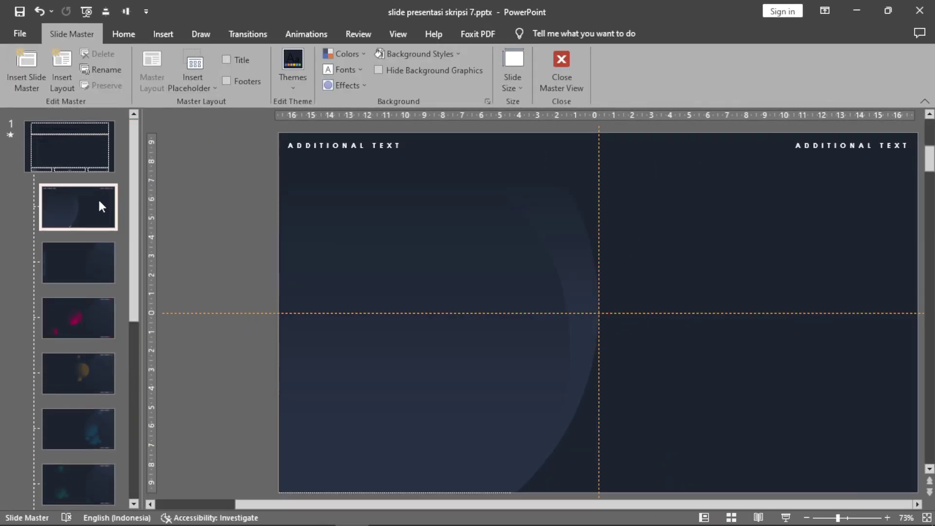
pyautogui.click(378, 194)
pyautogui.click(741, 254)
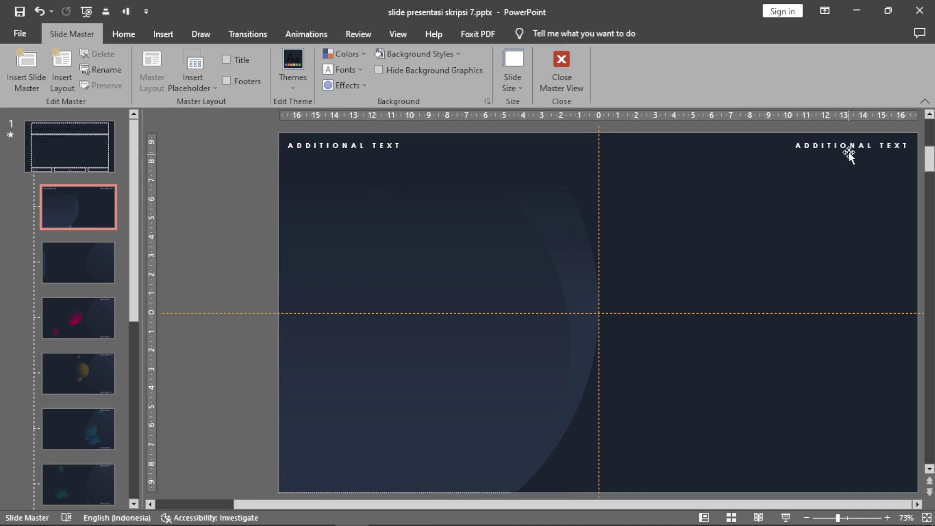
pyautogui.click(828, 145)
pyautogui.click(341, 145)
# Step: Look over the third layout, then the pink circles and planet shape on the fourth layout
pyautogui.click(74, 258)
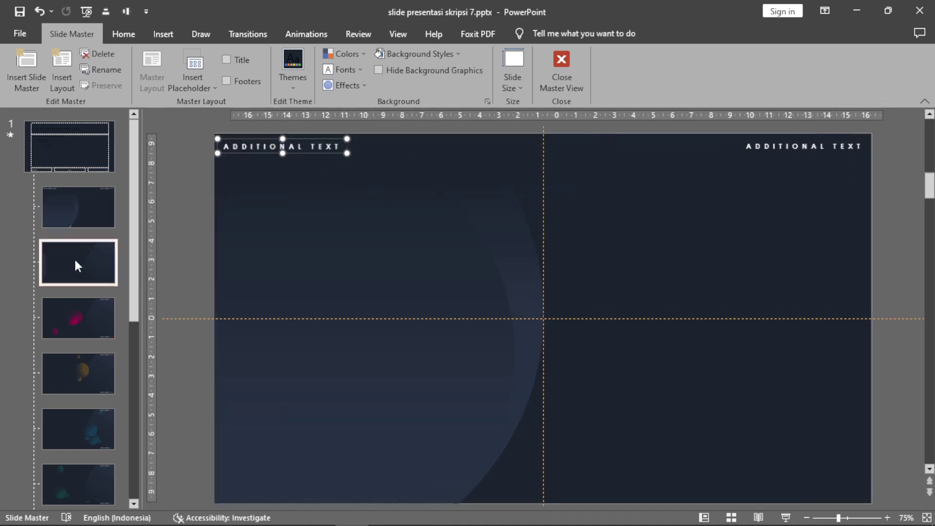
pyautogui.click(86, 307)
pyautogui.click(504, 278)
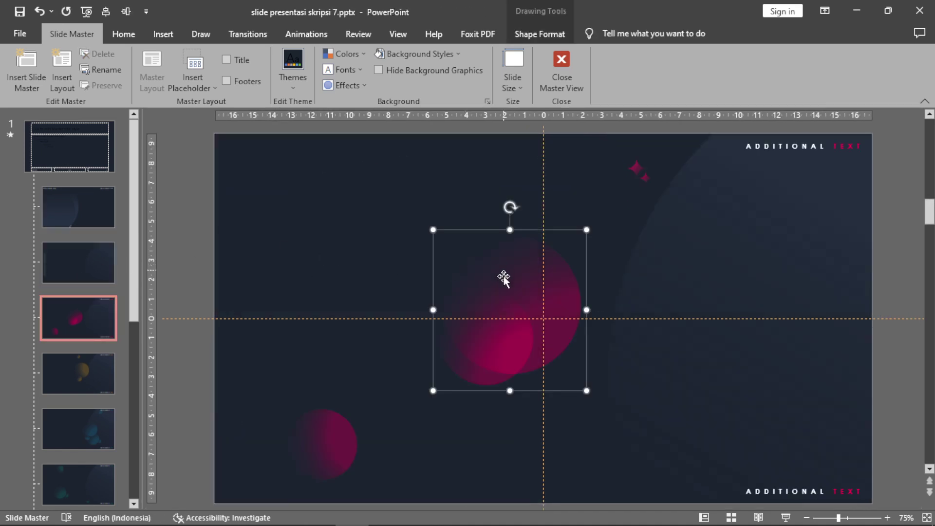
pyautogui.click(497, 336)
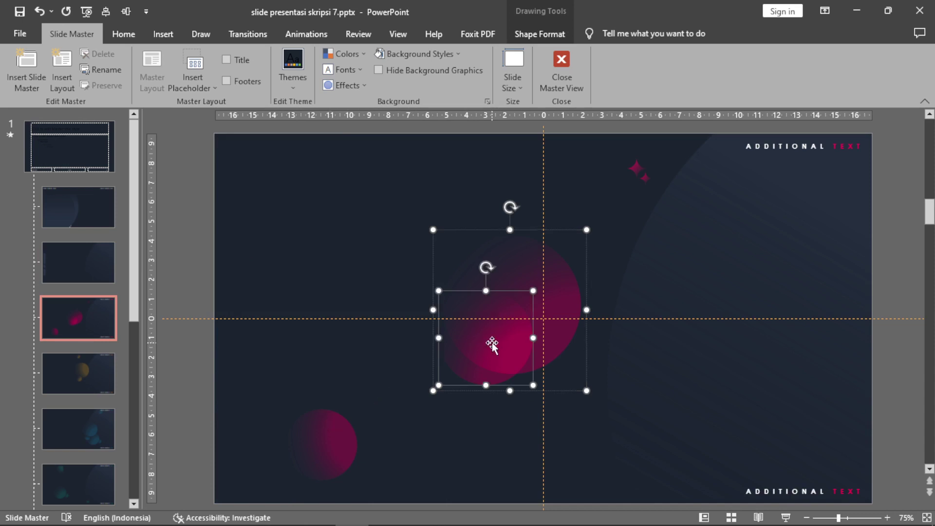
pyautogui.click(779, 235)
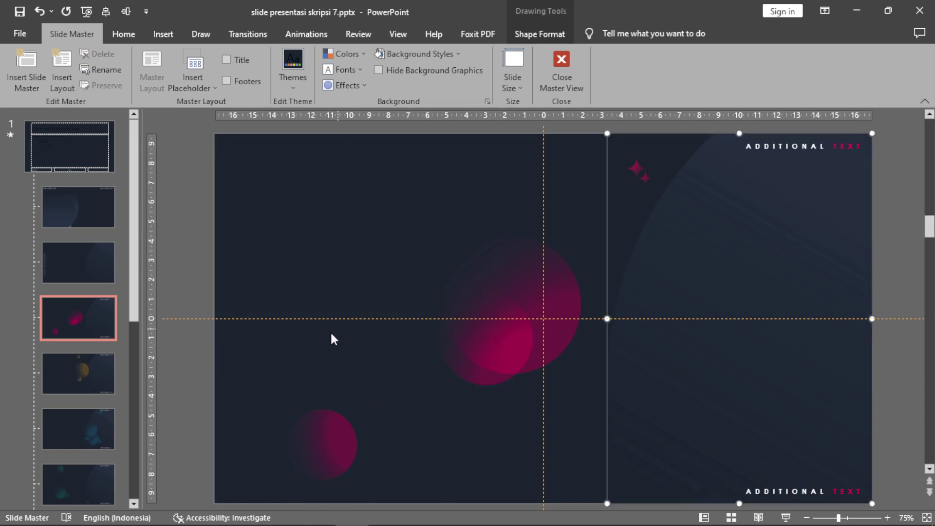
# Step: Inspect the yellow planet layout and its ADDITIONAL TEXT label, then close Master View
pyautogui.click(83, 358)
pyautogui.click(573, 263)
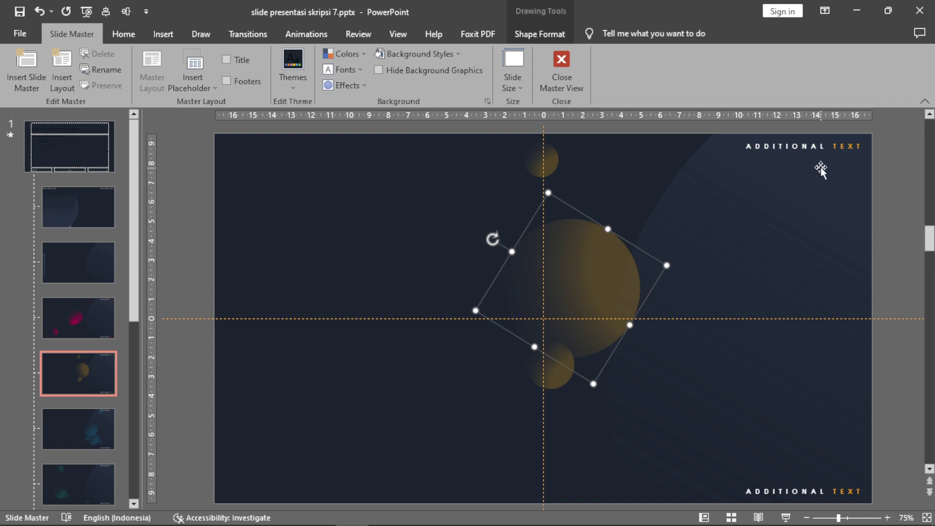
pyautogui.click(834, 146)
pyautogui.click(175, 282)
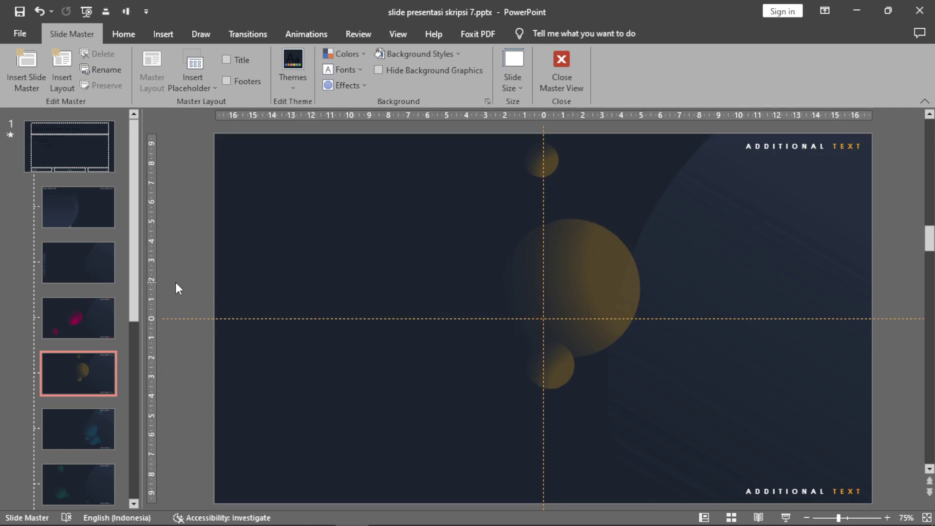
pyautogui.click(561, 61)
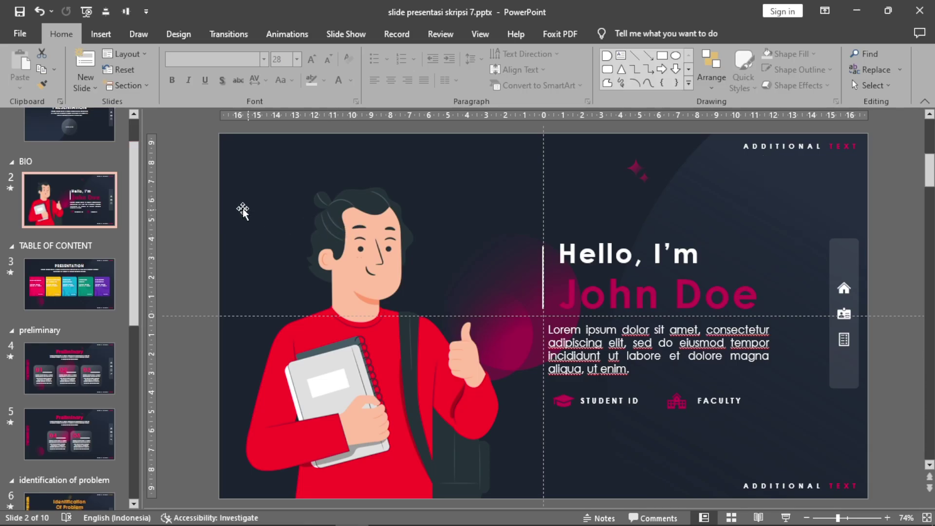
# Step: Select and inspect the character illustration on the bio slide
pyautogui.click(351, 233)
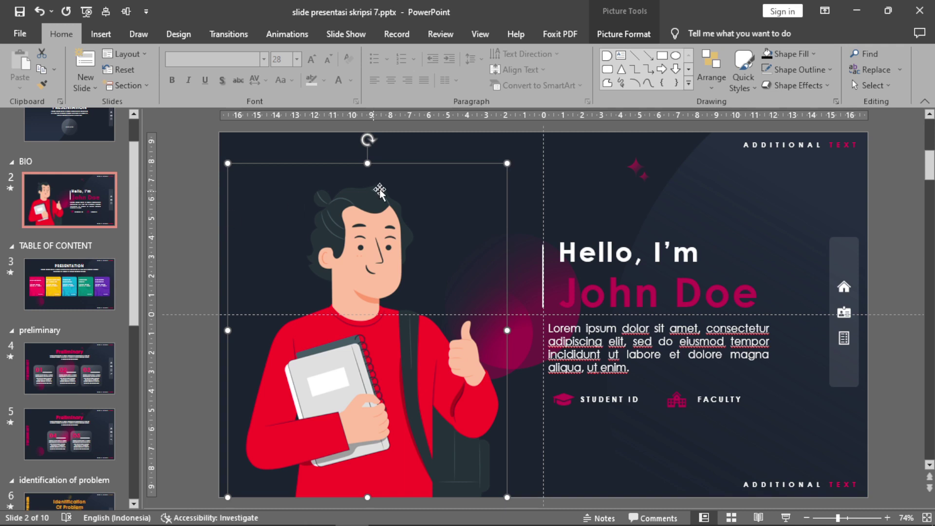
pyautogui.click(189, 163)
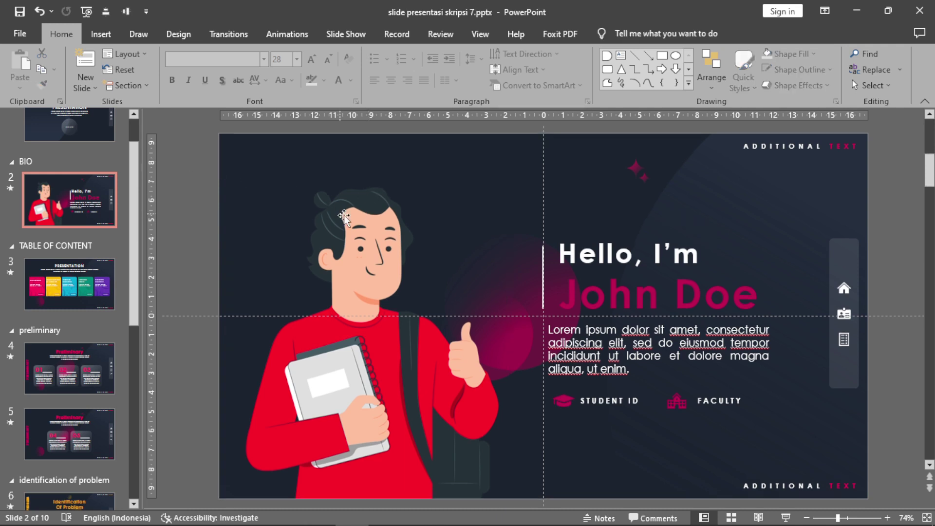
pyautogui.click(347, 217)
pyautogui.click(185, 179)
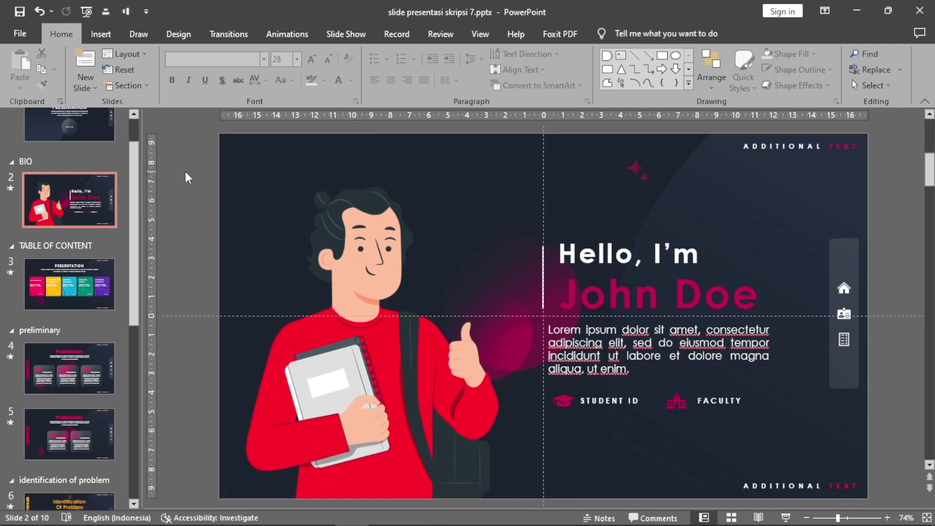
pyautogui.click(349, 215)
pyautogui.click(206, 186)
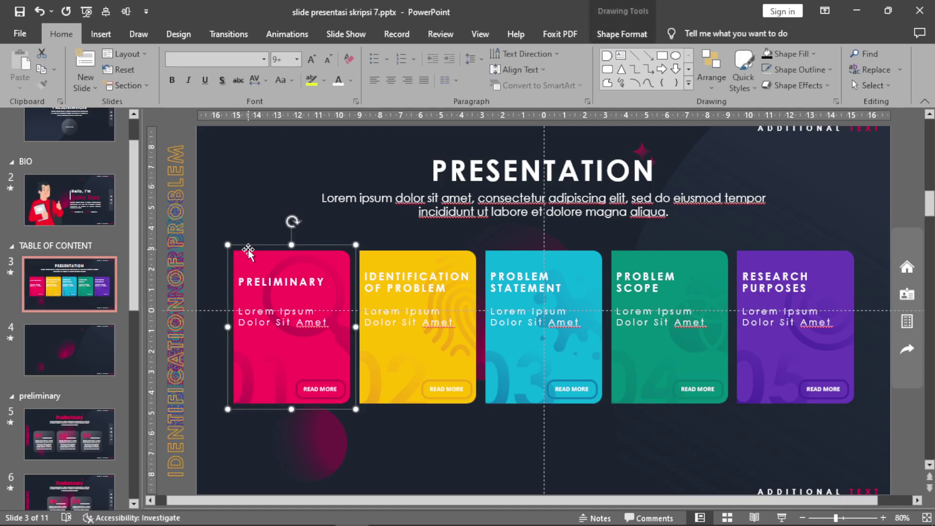
# Step: Inspect each coloured contents card on slide 3, then move to slide 4
pyautogui.click(389, 253)
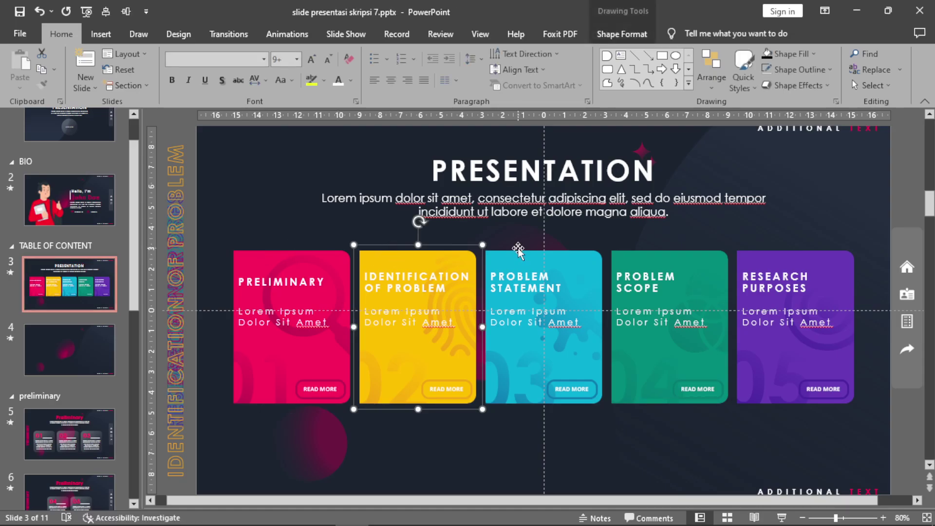
pyautogui.click(518, 251)
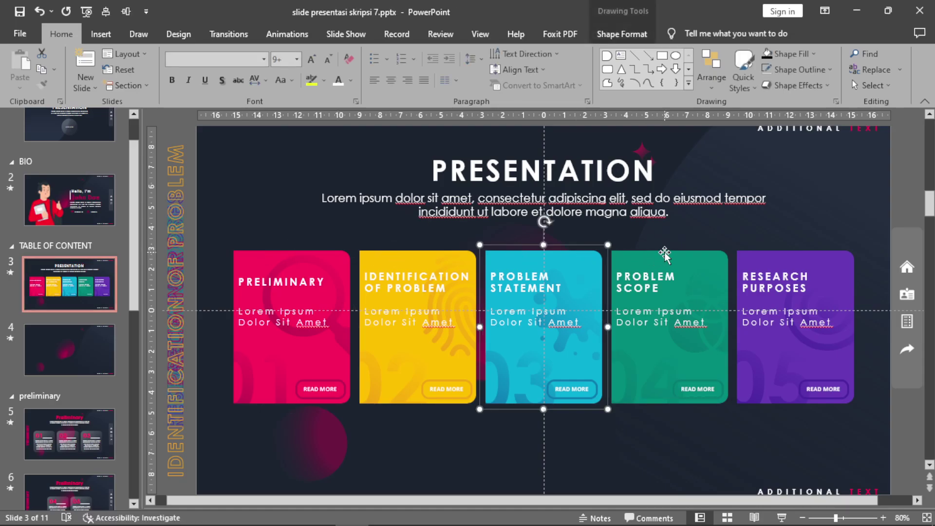
pyautogui.click(799, 254)
pyautogui.click(698, 255)
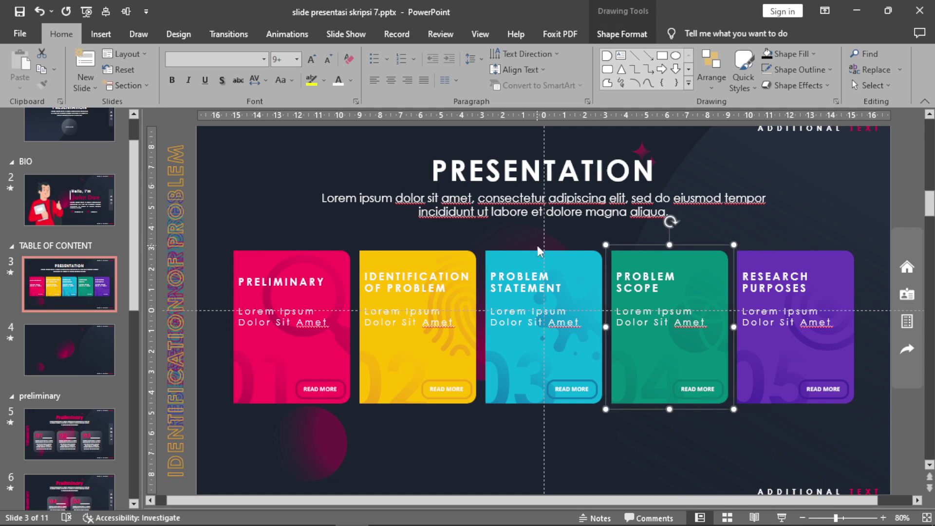
pyautogui.click(444, 254)
pyautogui.click(307, 254)
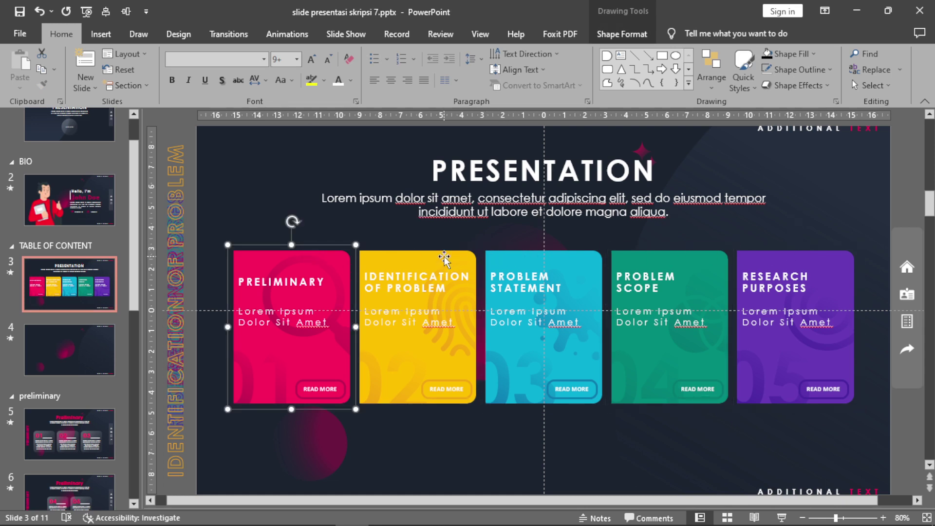
pyautogui.click(549, 252)
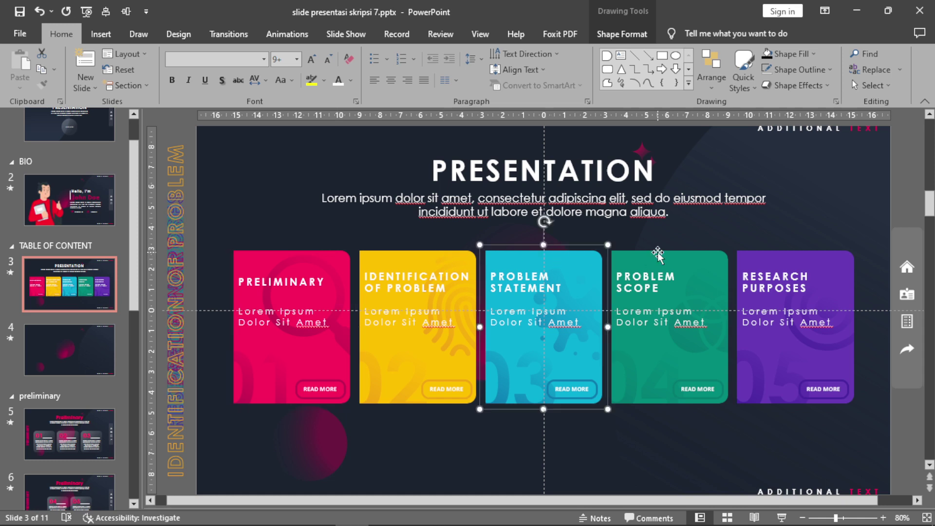
pyautogui.click(660, 251)
pyautogui.click(77, 352)
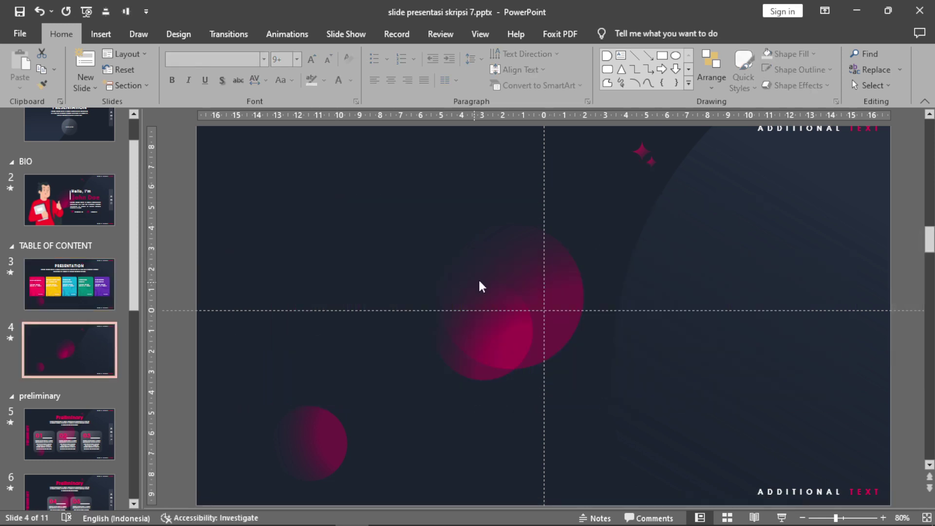
# Step: Draw a tall rectangle left of centre and a small circle, plus a copy lower down
pyautogui.click(662, 57)
pyautogui.moveTo(339, 197); pyautogui.dragTo(489, 412)
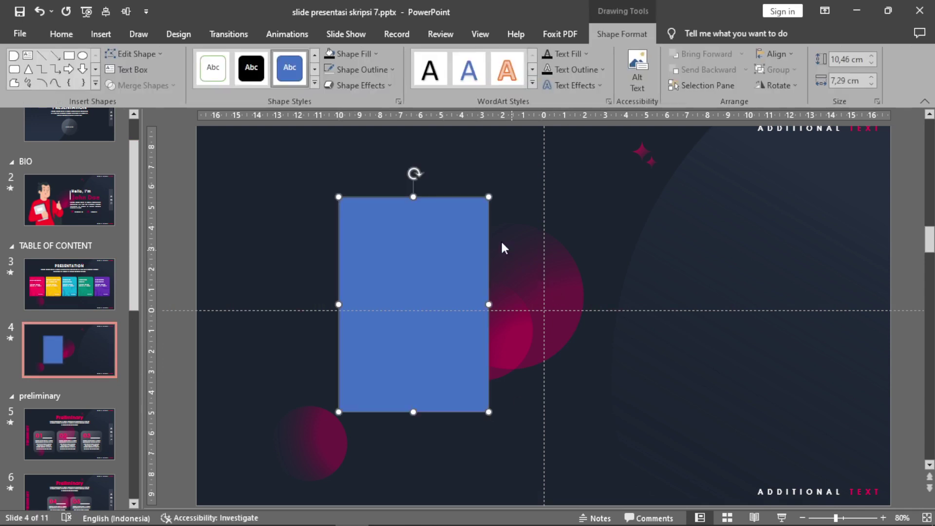
pyautogui.moveTo(474, 213); pyautogui.dragTo(449, 230)
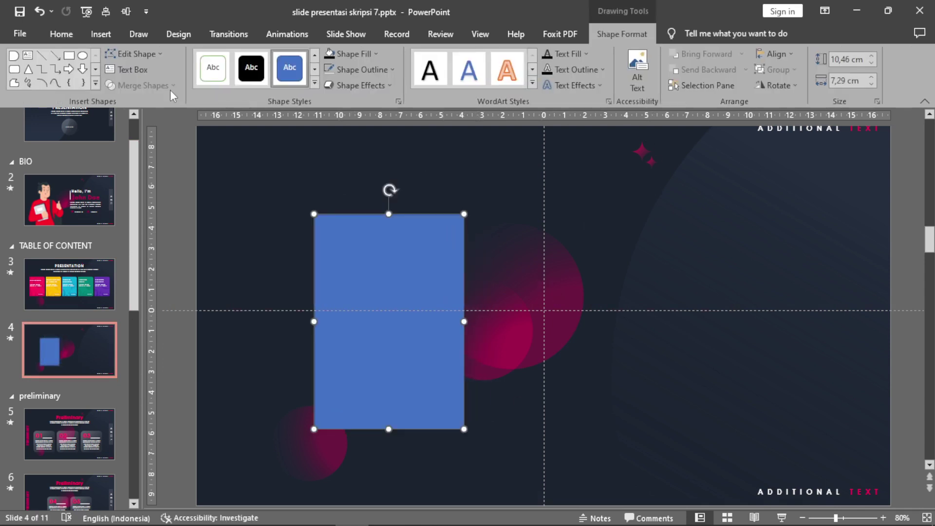
pyautogui.click(83, 56)
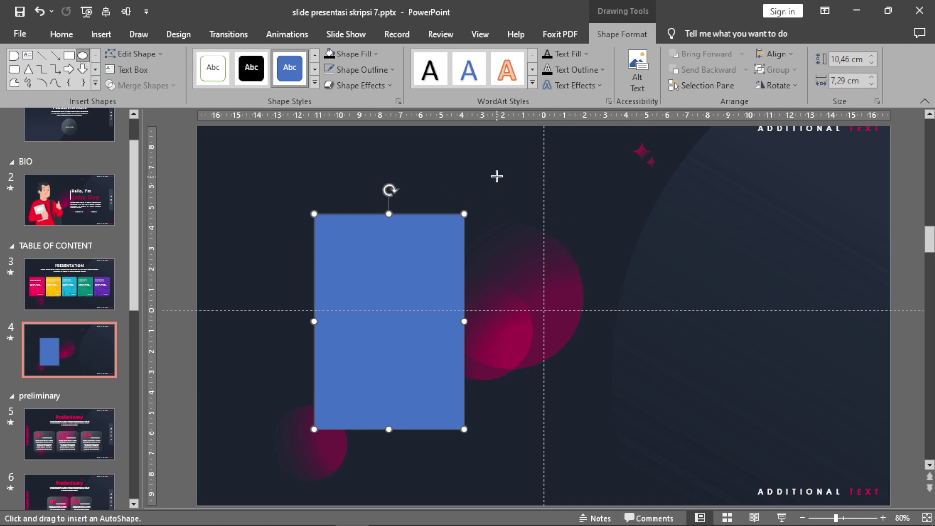
pyautogui.moveTo(497, 177)
pyautogui.mouseDown()
pyautogui.moveTo(531, 222)
pyautogui.moveTo(537, 216)
pyautogui.moveTo(443, 240)
pyautogui.mouseUp()
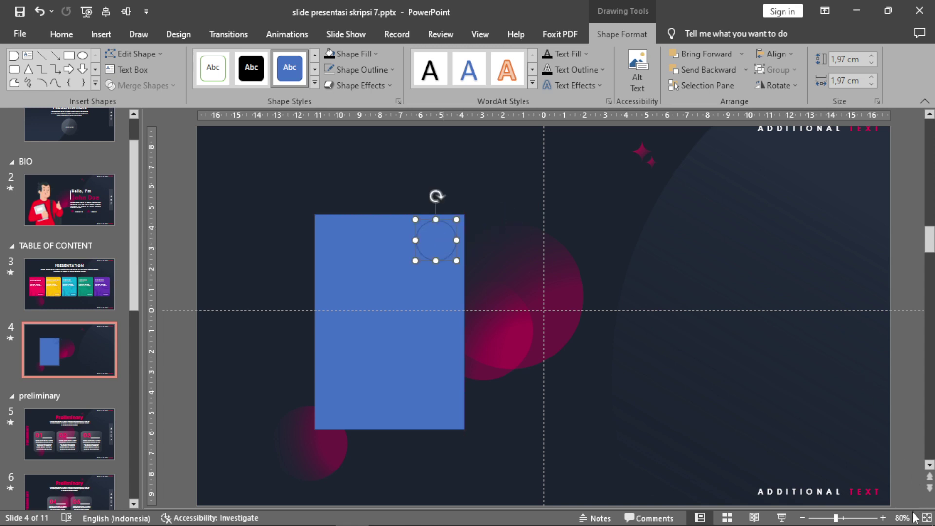
pyautogui.click(884, 518)
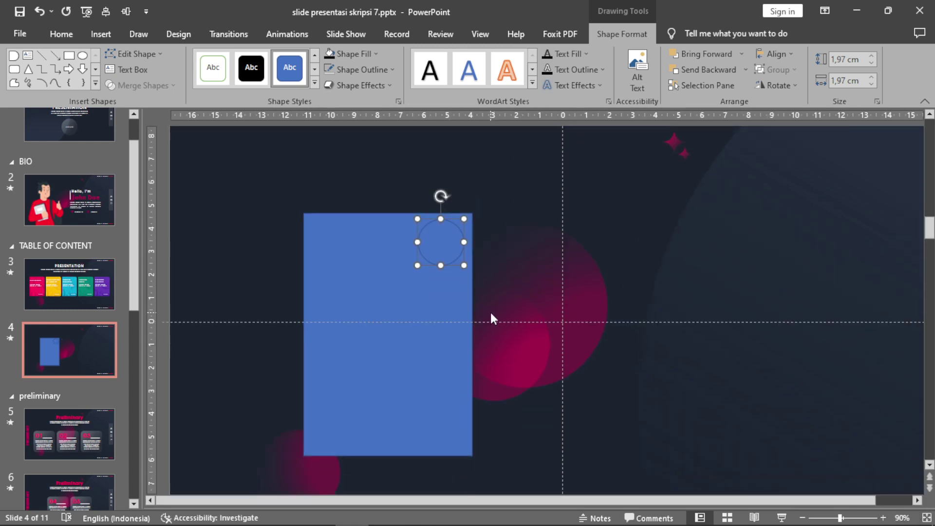
pyautogui.moveTo(453, 244); pyautogui.dragTo(438, 346)
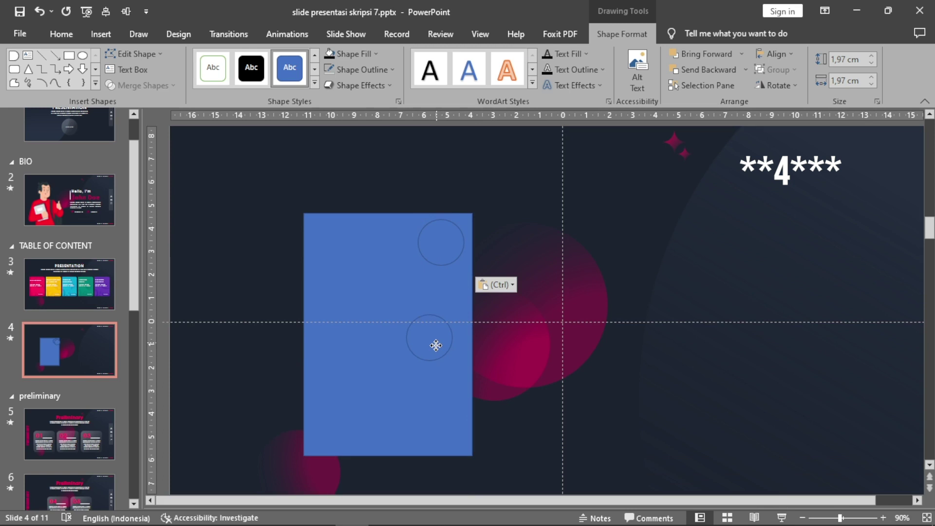
# Step: Align the upper circle to the rectangle's right and top edges
pyautogui.click(453, 236)
pyautogui.keyDown('shift'); pyautogui.click(375, 238); pyautogui.keyUp('shift')
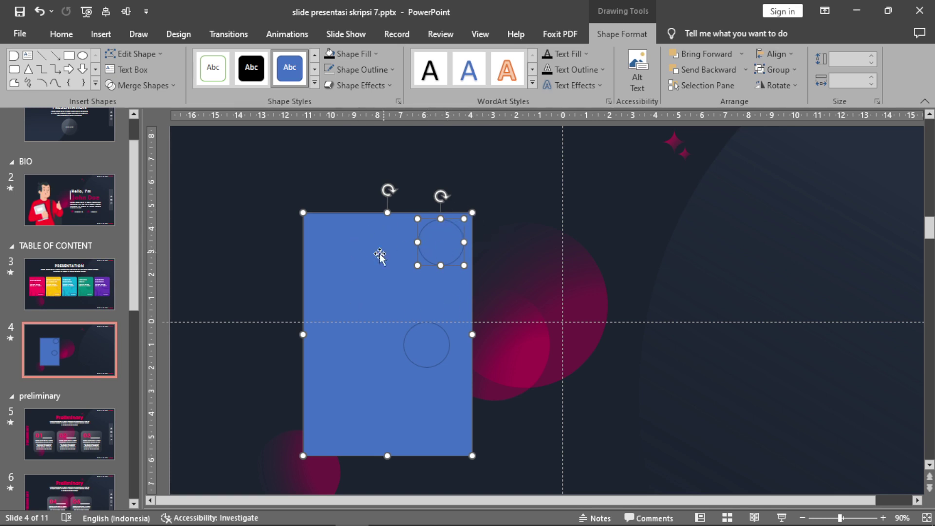
pyautogui.click(779, 55)
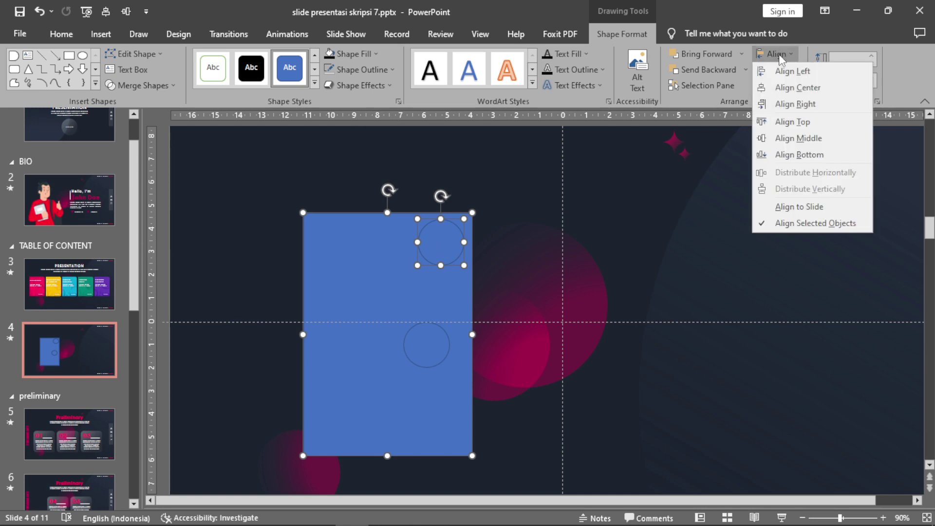
pyautogui.click(811, 107)
pyautogui.click(786, 54)
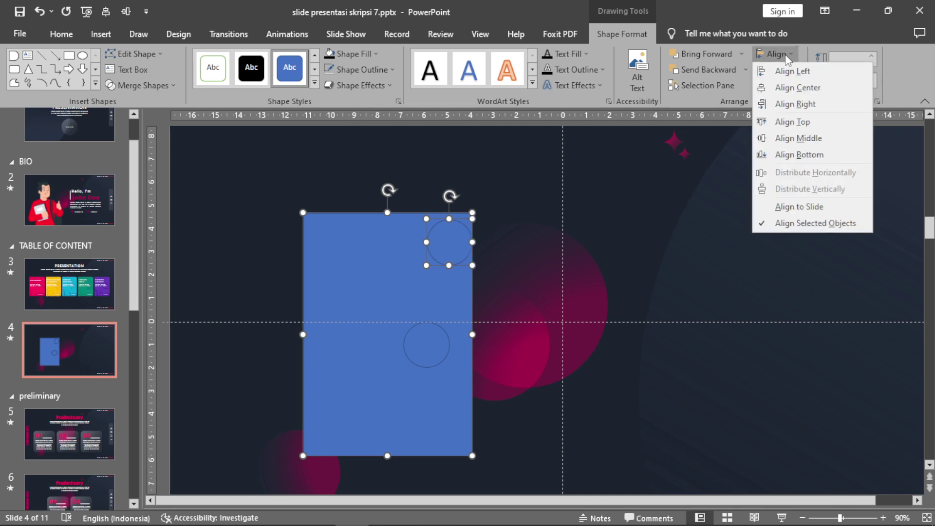
pyautogui.click(800, 123)
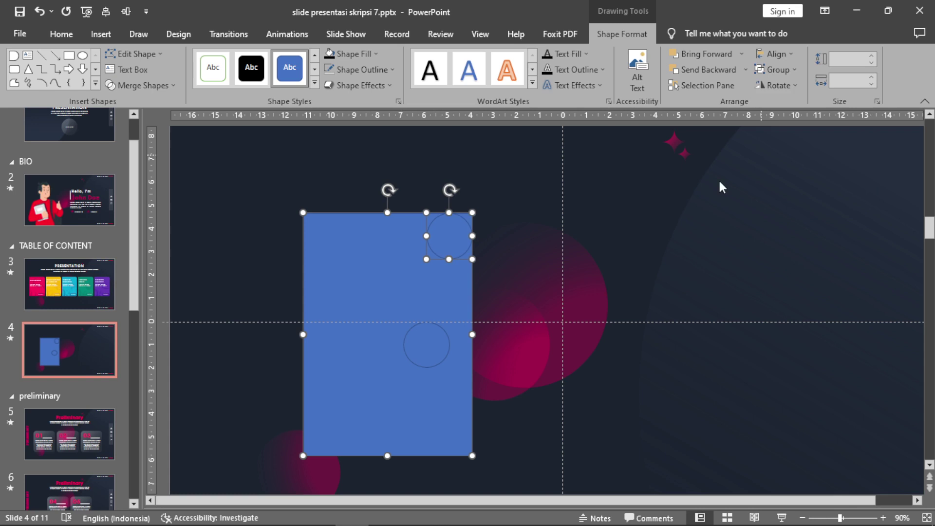
# Step: Align the lower circle to the rectangle's right and bottom edges, then select both circles
pyautogui.click(525, 237)
pyautogui.click(427, 345)
pyautogui.moveTo(432, 345); pyautogui.dragTo(441, 417)
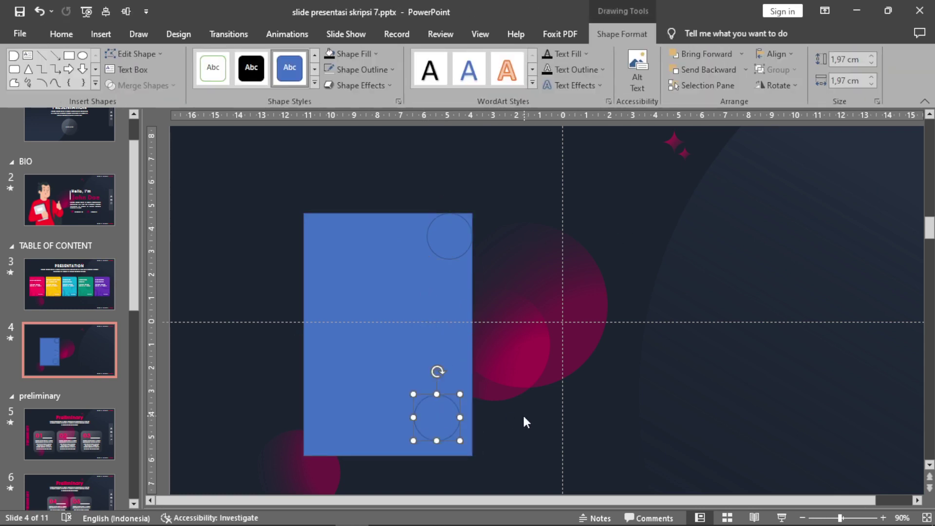
pyautogui.keyDown('shift'); pyautogui.click(413, 320); pyautogui.keyUp('shift')
pyautogui.click(774, 54)
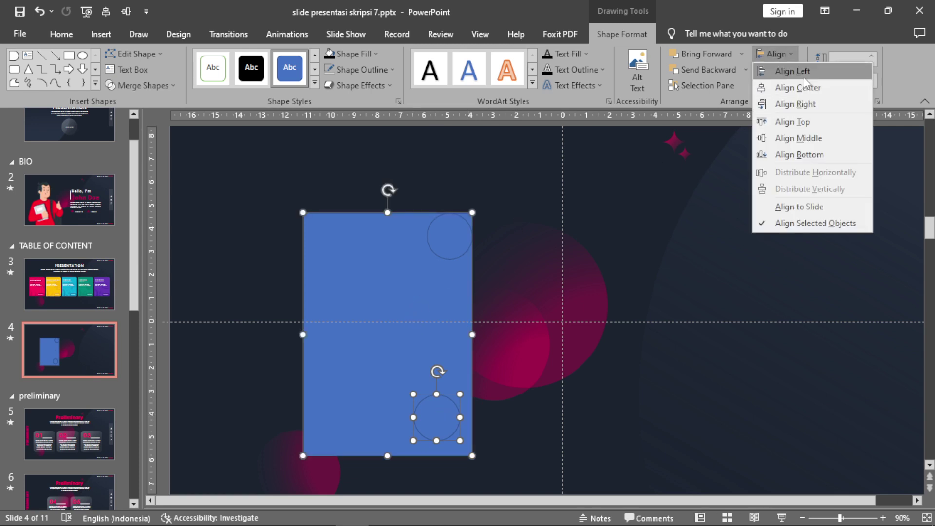
pyautogui.click(795, 103)
pyautogui.click(775, 54)
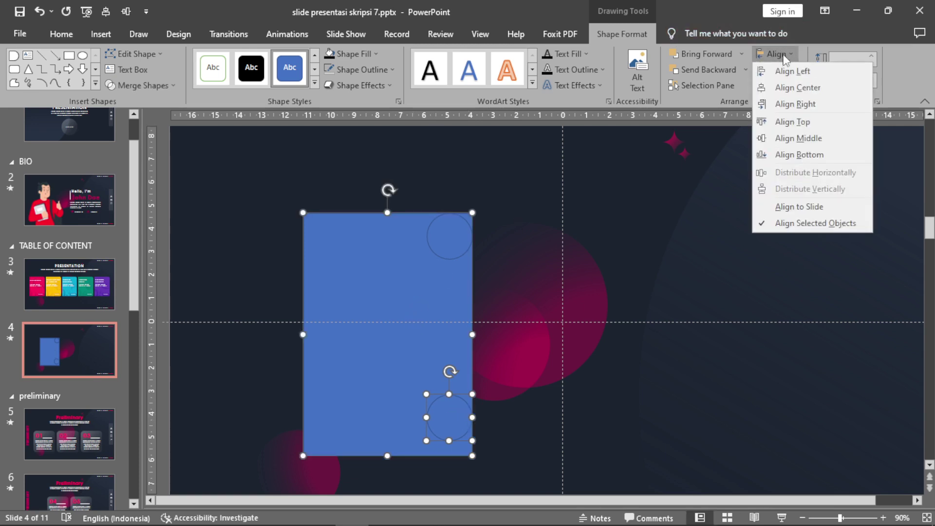
pyautogui.click(799, 154)
pyautogui.click(701, 239)
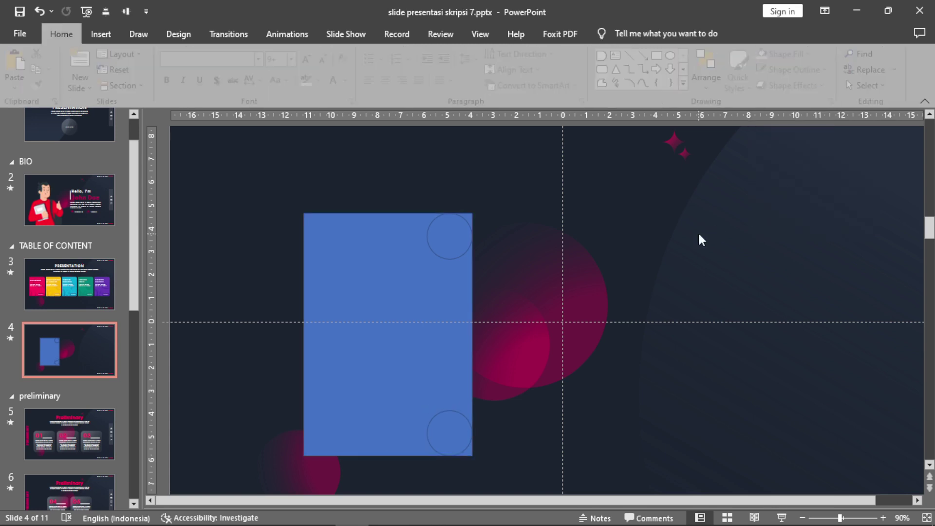
pyautogui.click(453, 235)
pyautogui.keyDown('shift'); pyautogui.click(456, 422); pyautogui.keyUp('shift')
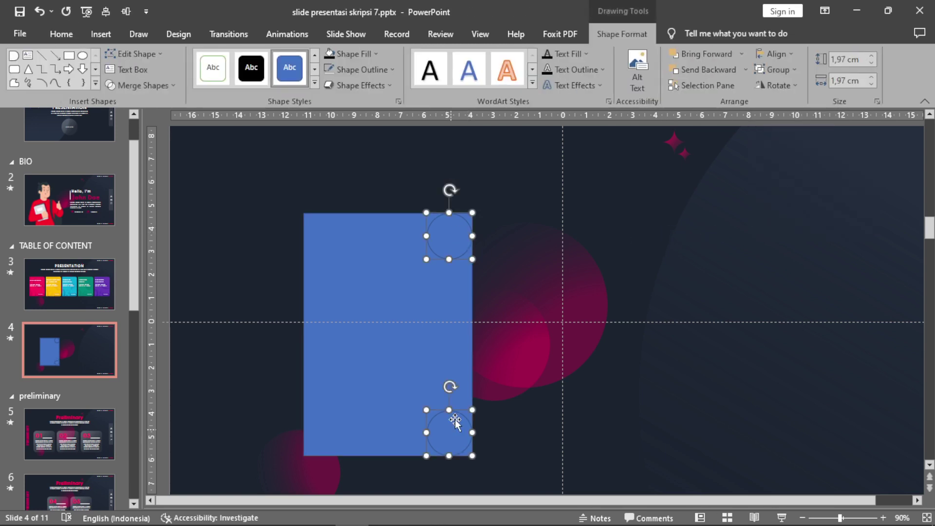
# Step: Fill both small circles with light grey
pyautogui.click(364, 60)
pyautogui.click(329, 110)
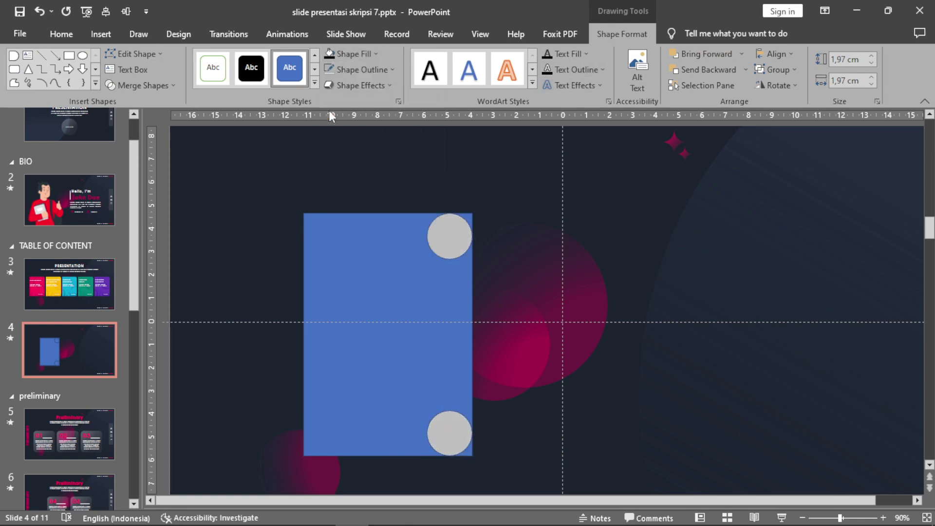
pyautogui.click(376, 237)
# Step: Duplicate the top grey circle and position the copy over the rectangle's top-right corner
pyautogui.click(531, 219)
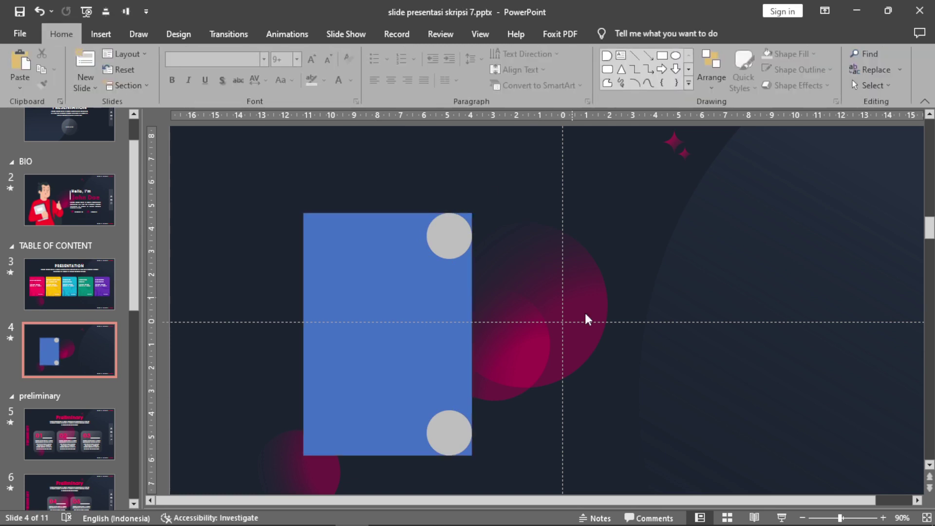
pyautogui.click(453, 225)
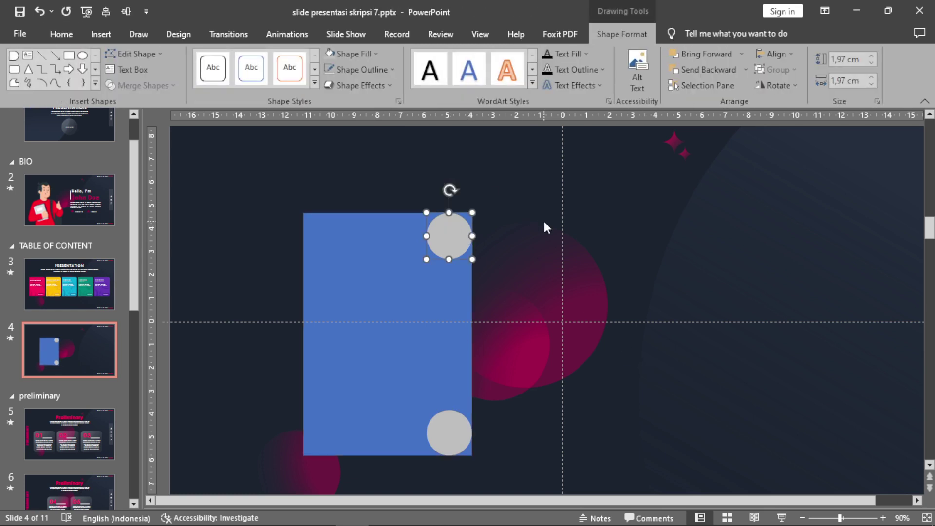
pyautogui.hotkey('ctrl', 'v')
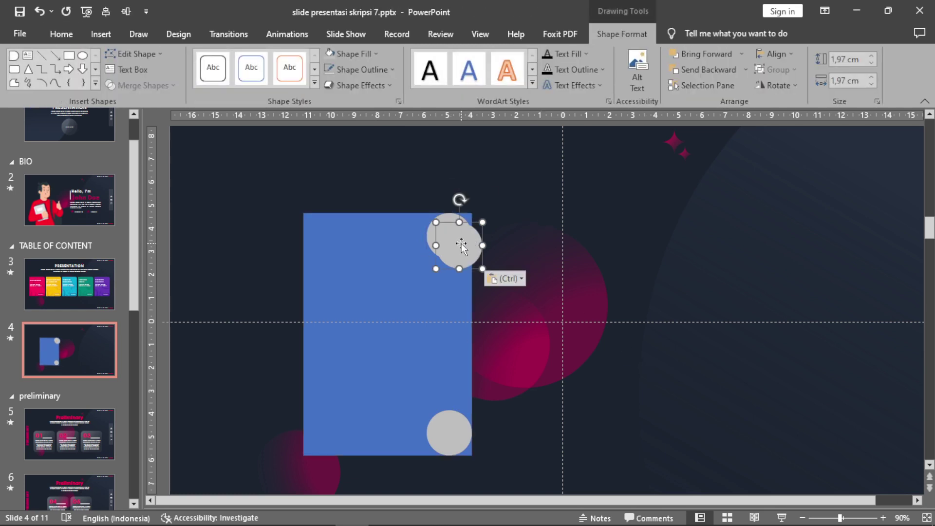
pyautogui.moveTo(452, 234); pyautogui.dragTo(526, 212)
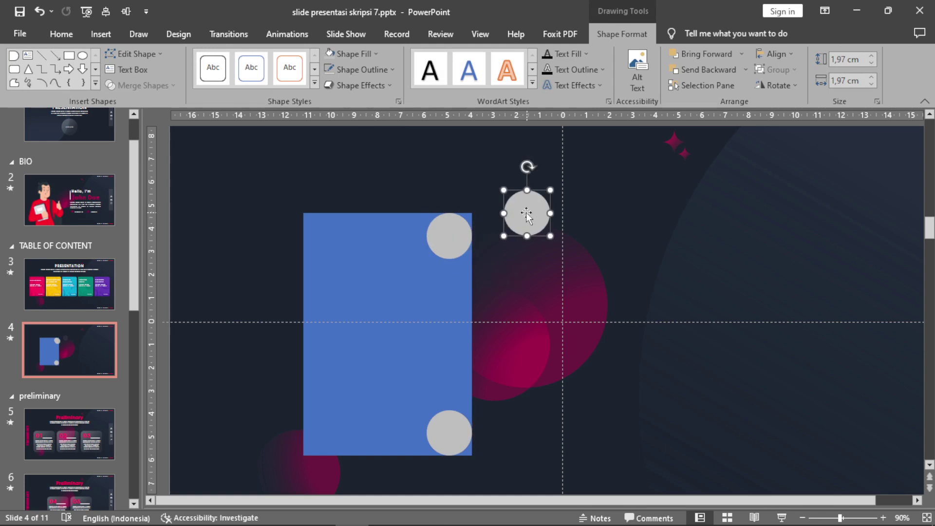
pyautogui.click(883, 518)
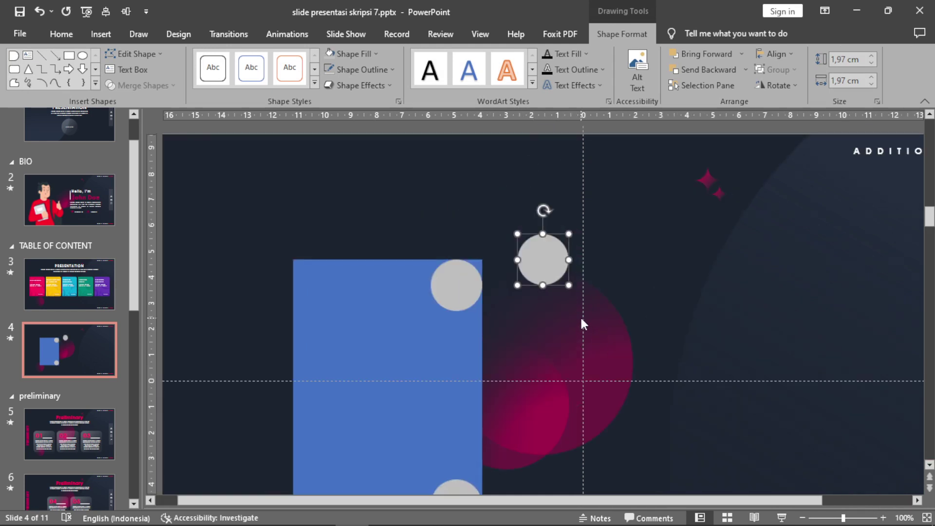
pyautogui.moveTo(547, 255); pyautogui.dragTo(478, 253)
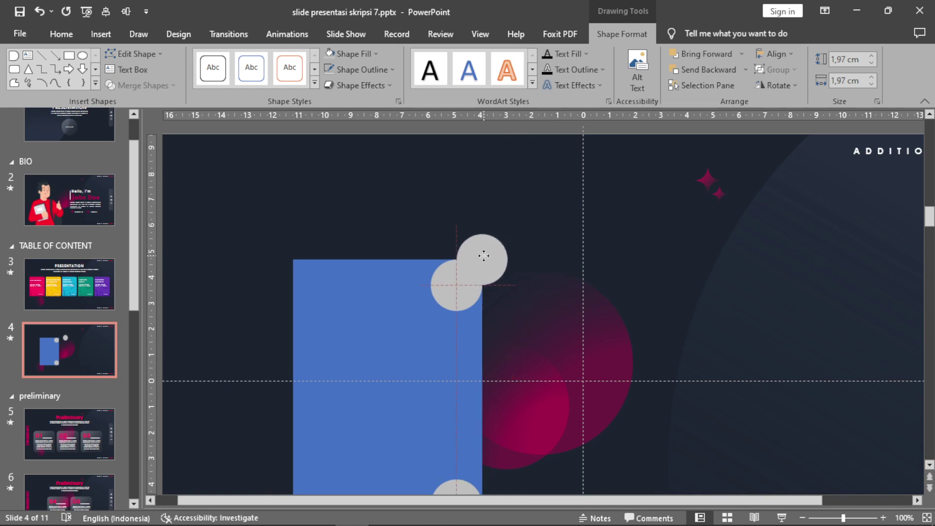
pyautogui.moveTo(479, 253); pyautogui.dragTo(484, 256)
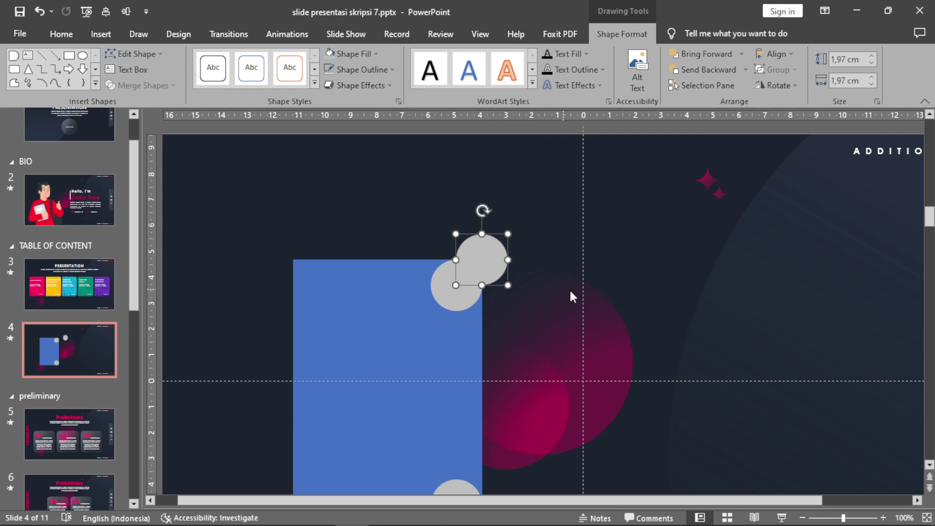
pyautogui.click(452, 305)
pyautogui.click(488, 250)
pyautogui.click(455, 305)
pyautogui.click(483, 249)
pyautogui.click(571, 228)
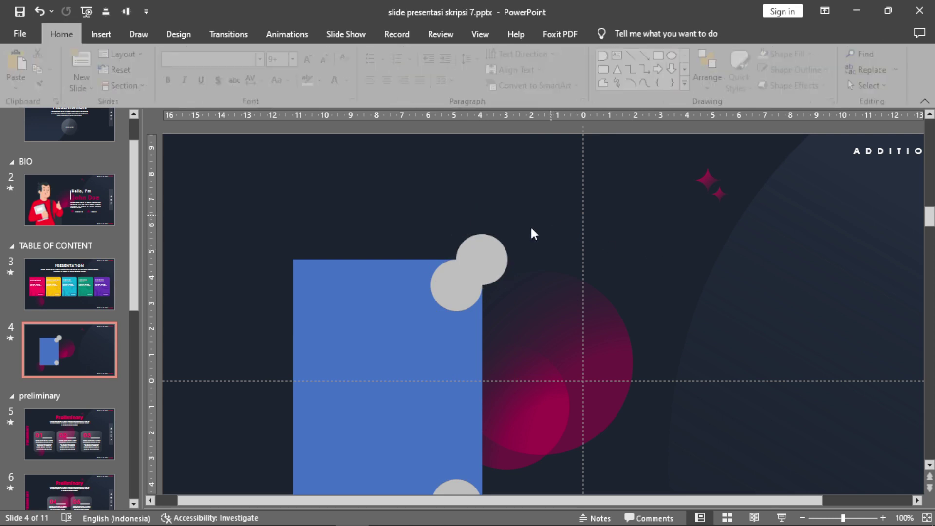
# Step: Cut the circle copy out of the rectangle with Merge Shapes > Subtract, then undo once
pyautogui.click(337, 268)
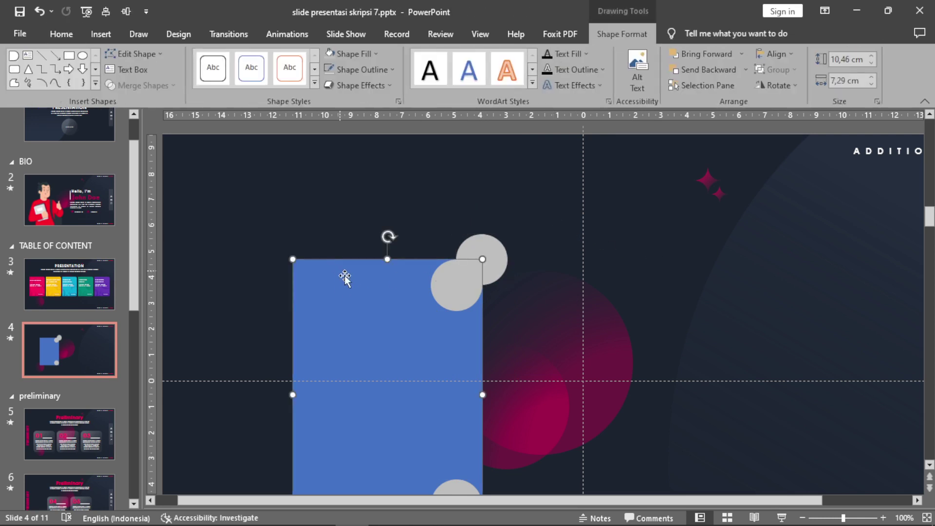
pyautogui.keyDown('shift'); pyautogui.click(489, 239); pyautogui.keyUp('shift')
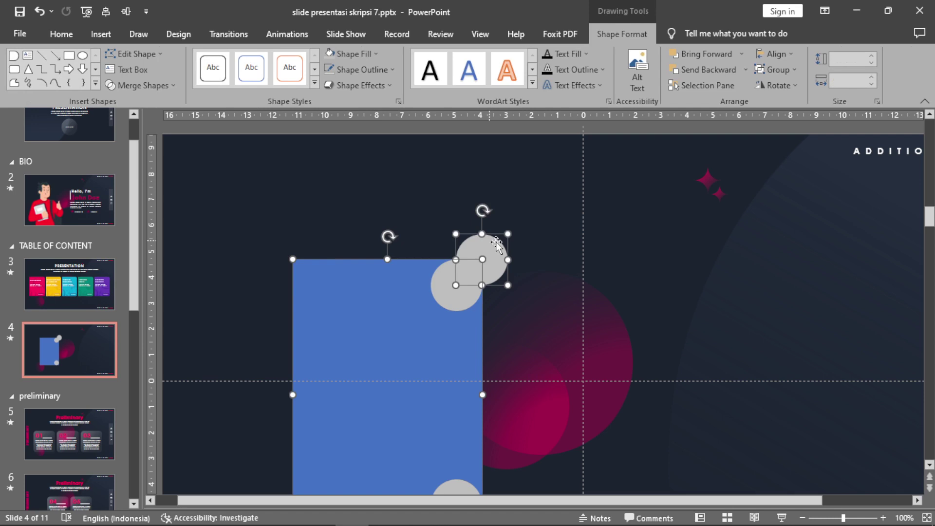
pyautogui.click(706, 244)
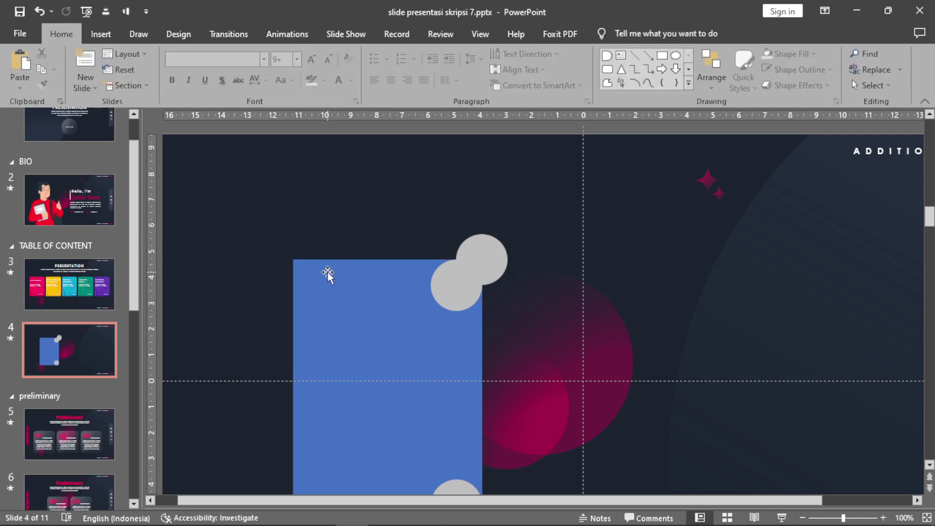
pyautogui.click(327, 276)
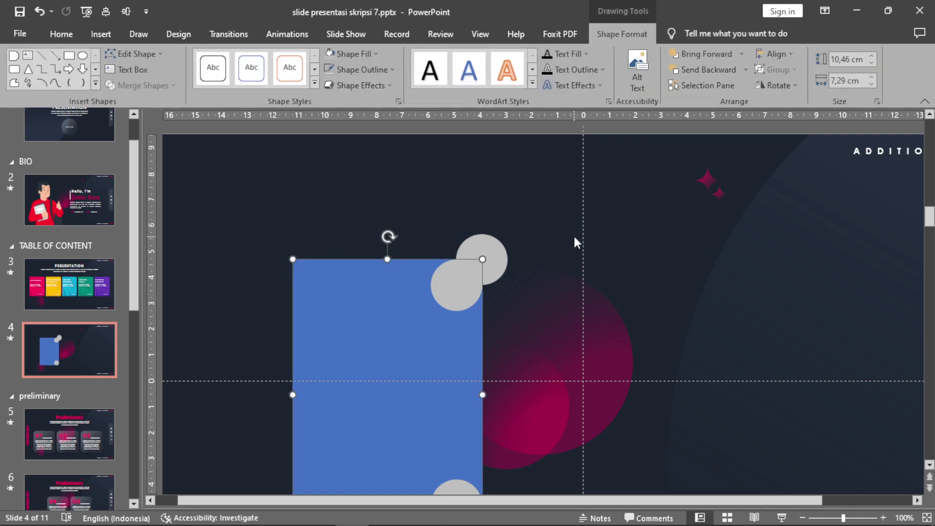
pyautogui.keyDown('shift'); pyautogui.click(484, 239); pyautogui.keyUp('shift')
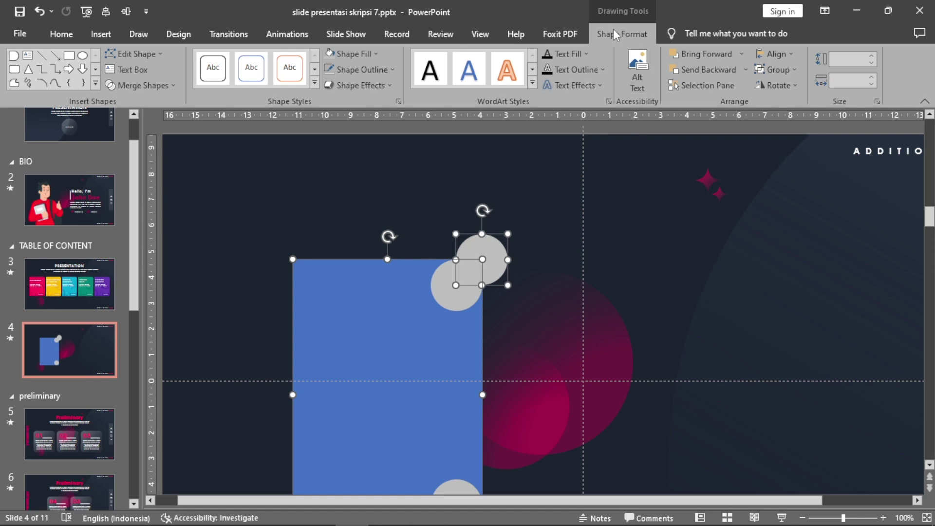
pyautogui.click(167, 89)
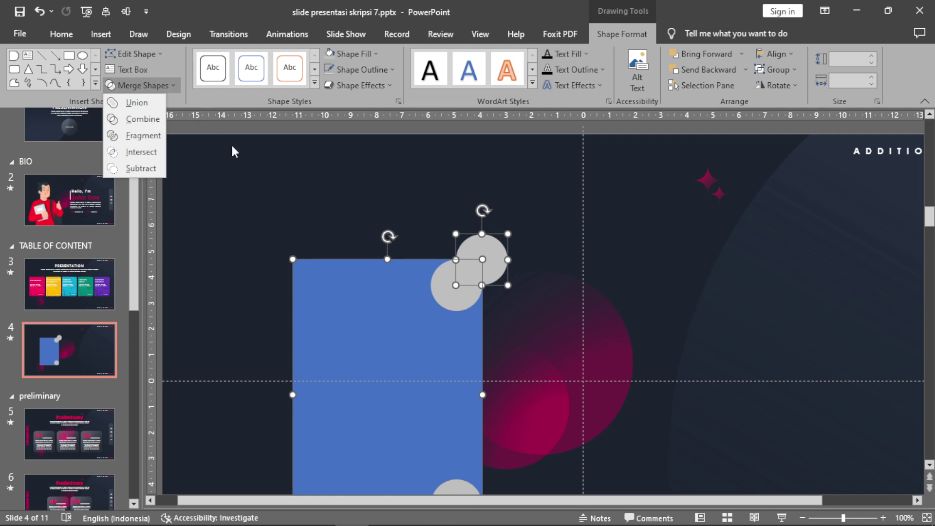
pyautogui.click(151, 169)
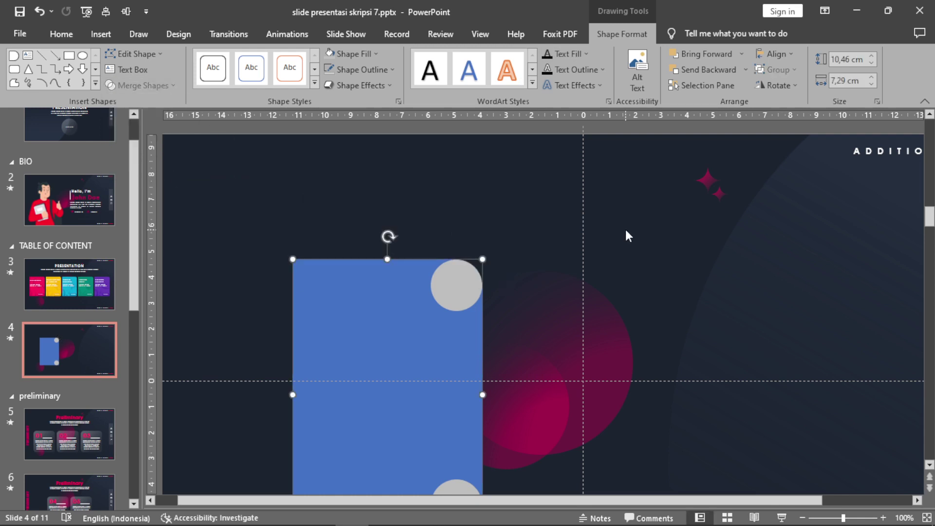
pyautogui.hotkey('ctrl', 'z')
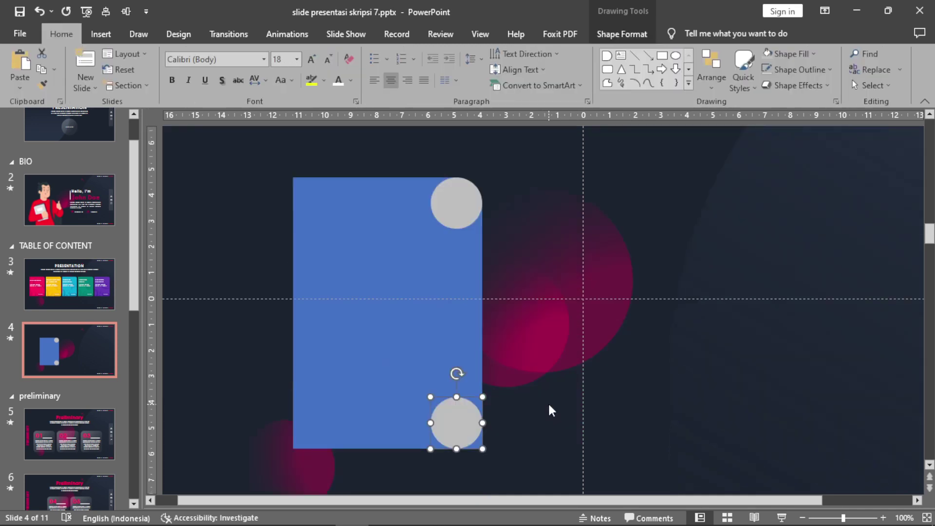
# Step: Duplicate the bottom grey circle onto the rectangle's bottom-right corner and subtract it from the rectangle
pyautogui.hotkey('ctrl', 'd')
pyautogui.moveTo(484, 433); pyautogui.dragTo(489, 441)
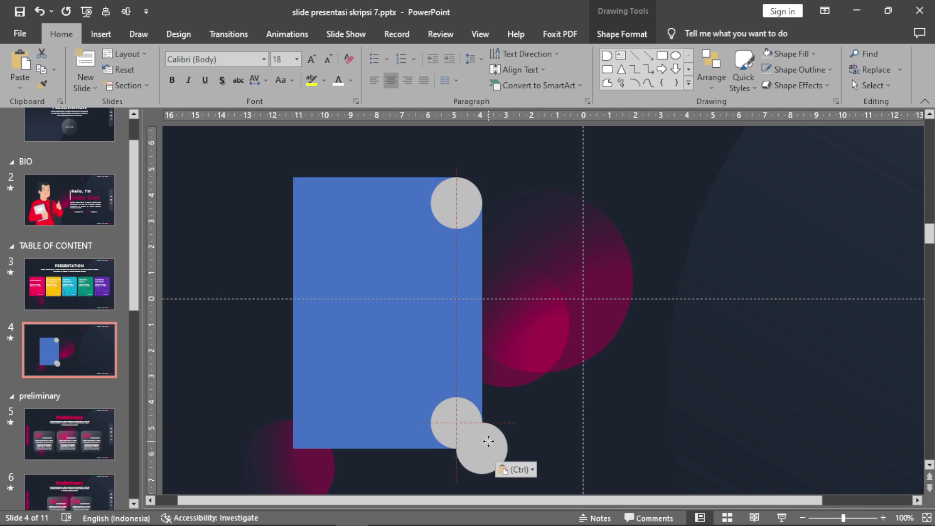
pyautogui.keyDown('shift'); pyautogui.click(390, 351); pyautogui.keyUp('shift')
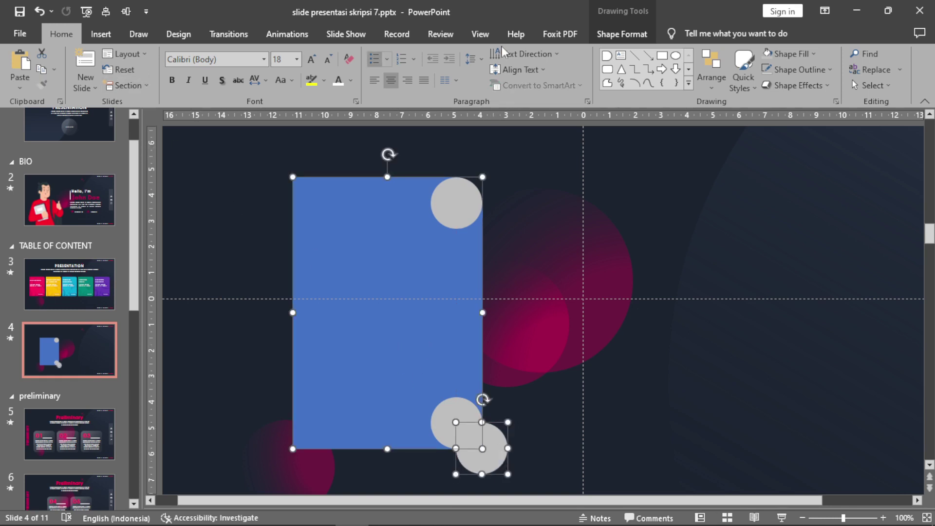
pyautogui.click(622, 33)
pyautogui.click(157, 87)
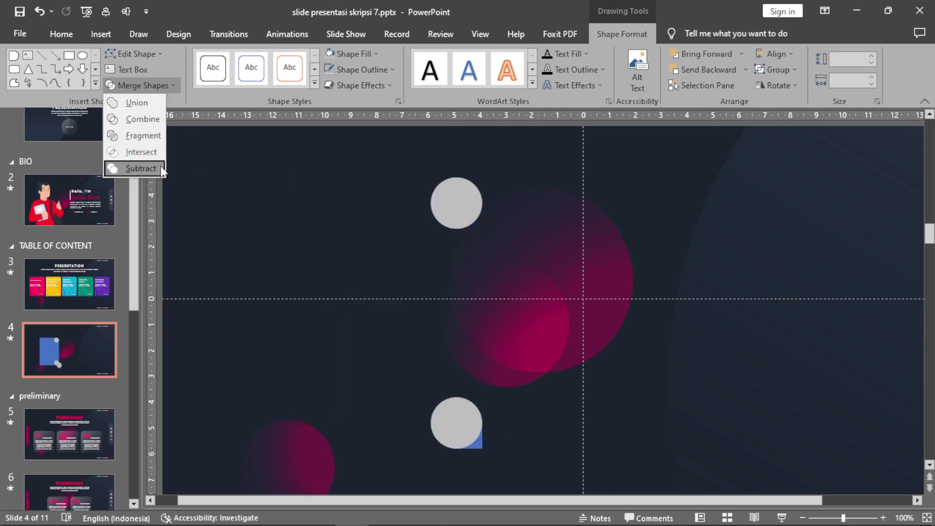
pyautogui.click(157, 167)
pyautogui.click(604, 234)
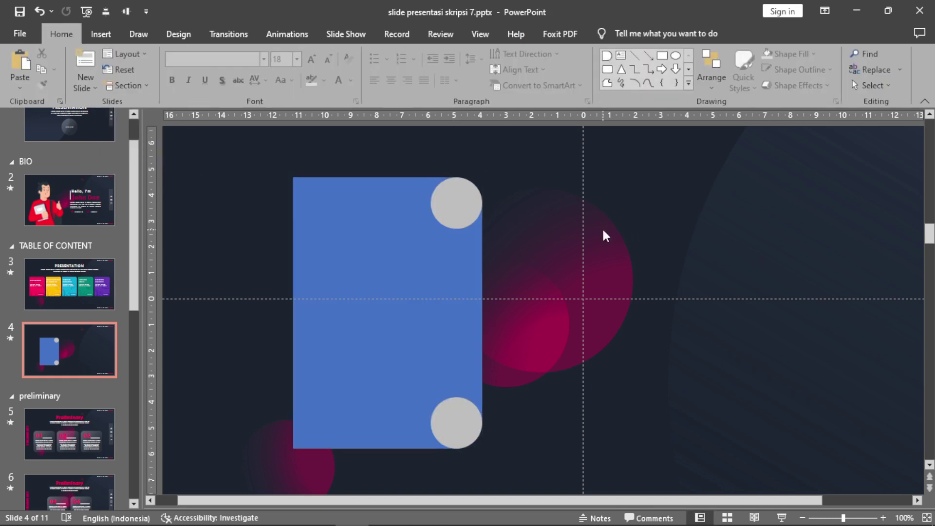
# Step: Merge the blue rectangle and both grey circles into a single shape with Merge Shapes
pyautogui.click(473, 202)
pyautogui.keyDown('shift'); pyautogui.click(454, 425); pyautogui.keyUp('shift')
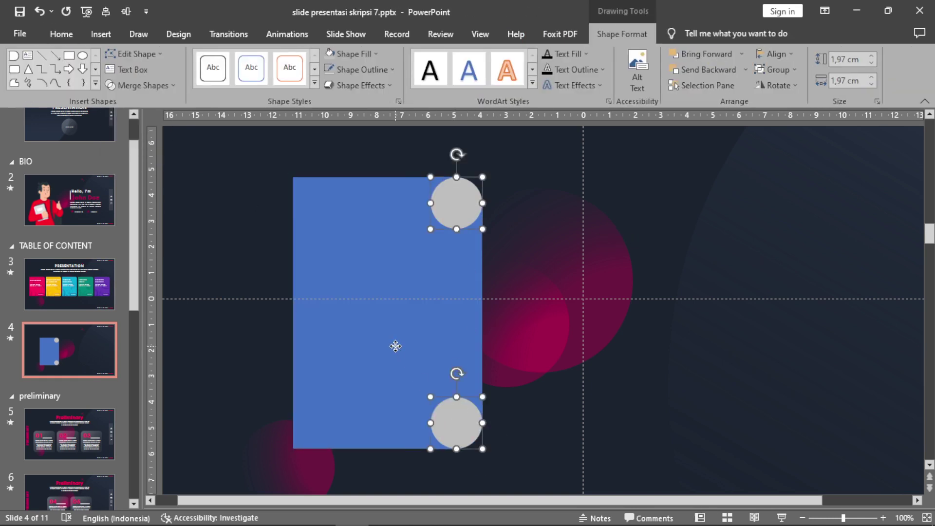
pyautogui.keyDown('shift'); pyautogui.click(395, 346); pyautogui.keyUp('shift')
pyautogui.click(536, 198)
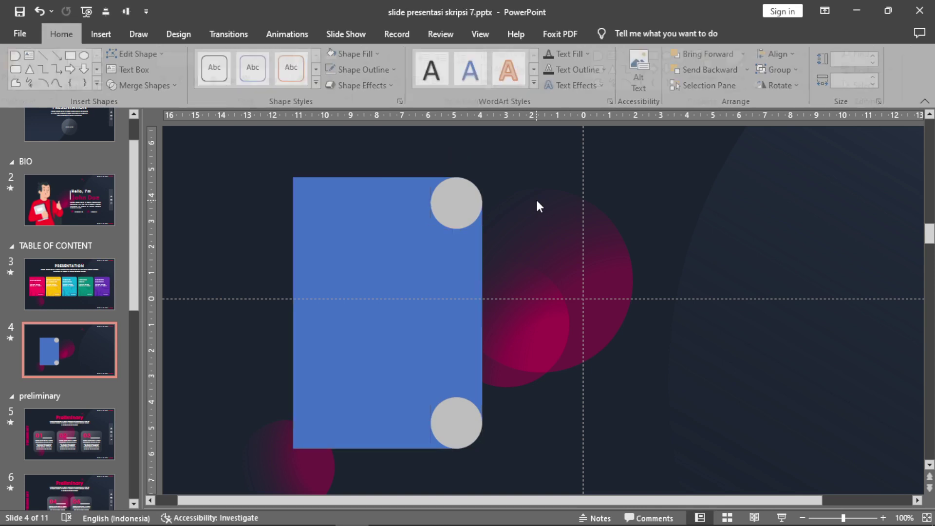
pyautogui.click(452, 192)
pyautogui.click(359, 203)
pyautogui.keyDown('shift'); pyautogui.click(446, 415); pyautogui.keyUp('shift')
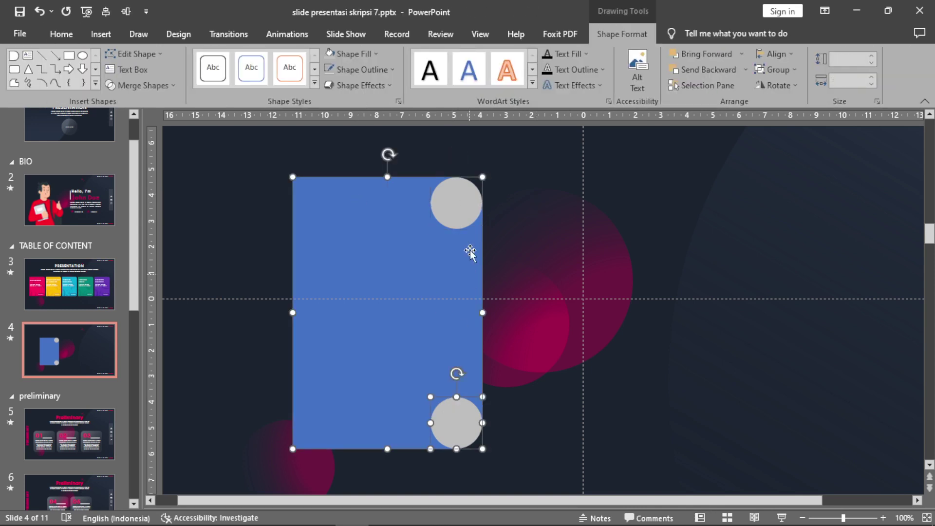
pyautogui.keyDown('shift'); pyautogui.click(469, 205); pyautogui.keyUp('shift')
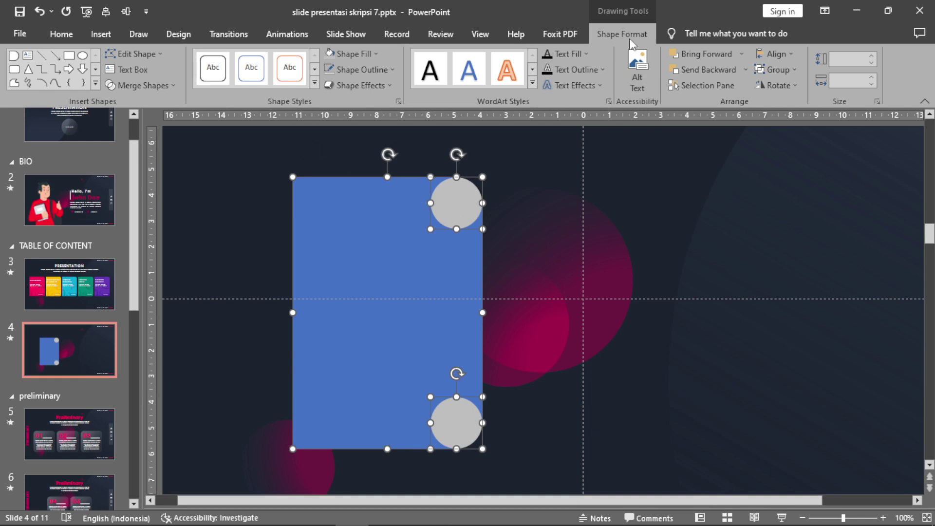
pyautogui.click(160, 91)
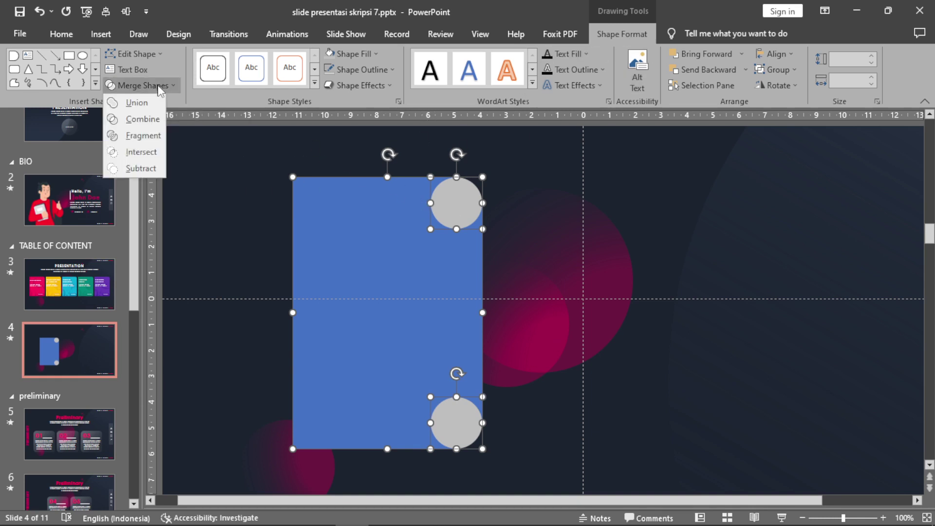
pyautogui.click(146, 106)
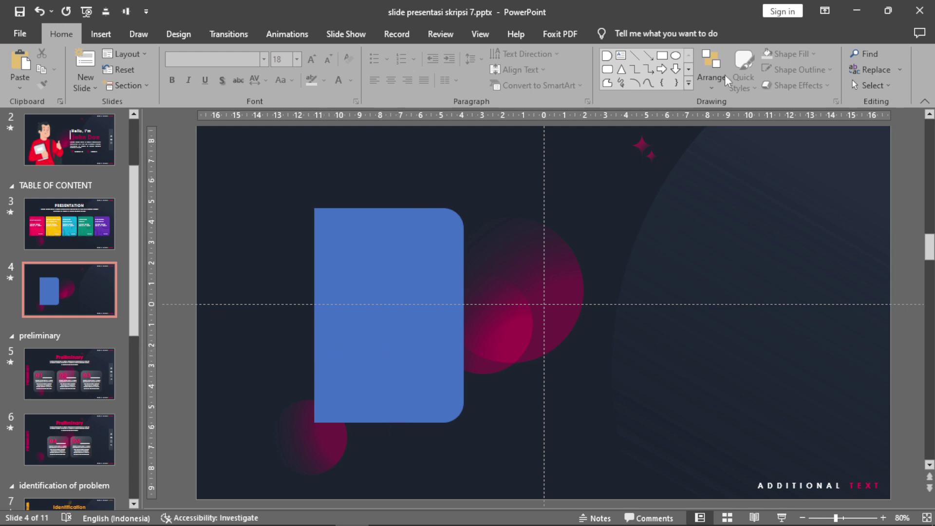
# Step: Add a text box reading '01' at upper right and enlarge it to 88 pt
pyautogui.click(621, 55)
pyautogui.click(696, 215)
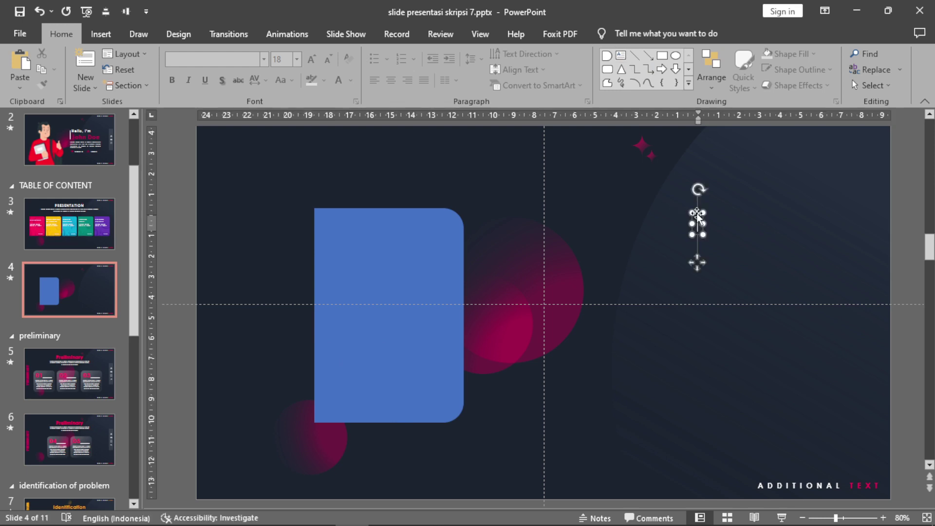
pyautogui.write('01')
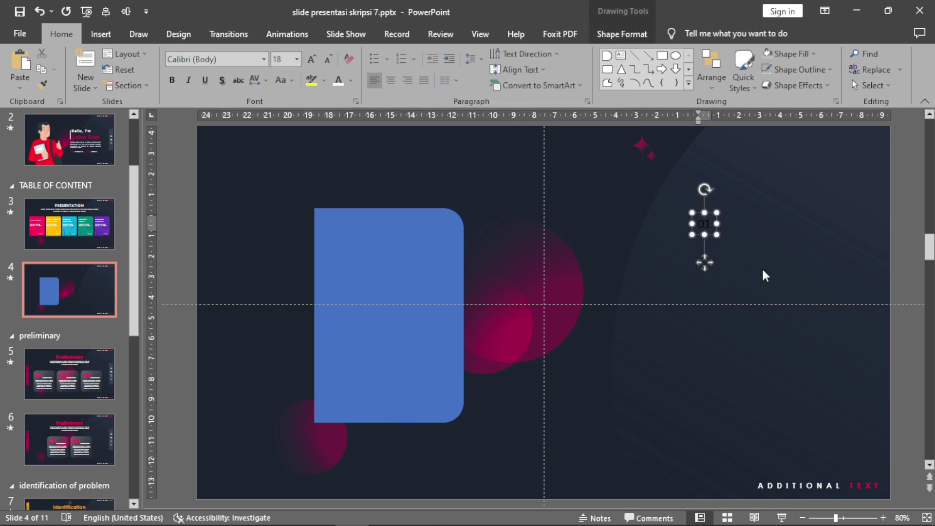
pyautogui.click(716, 234)
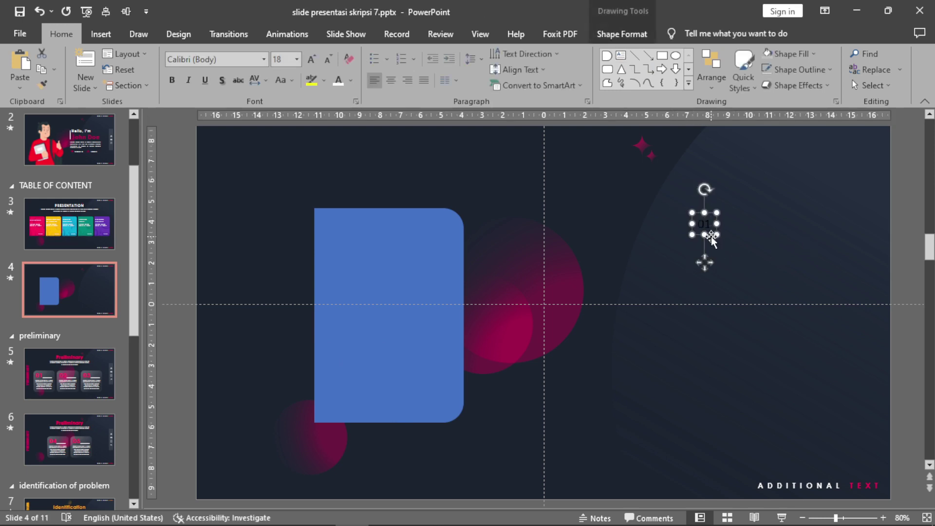
pyautogui.click(311, 59)
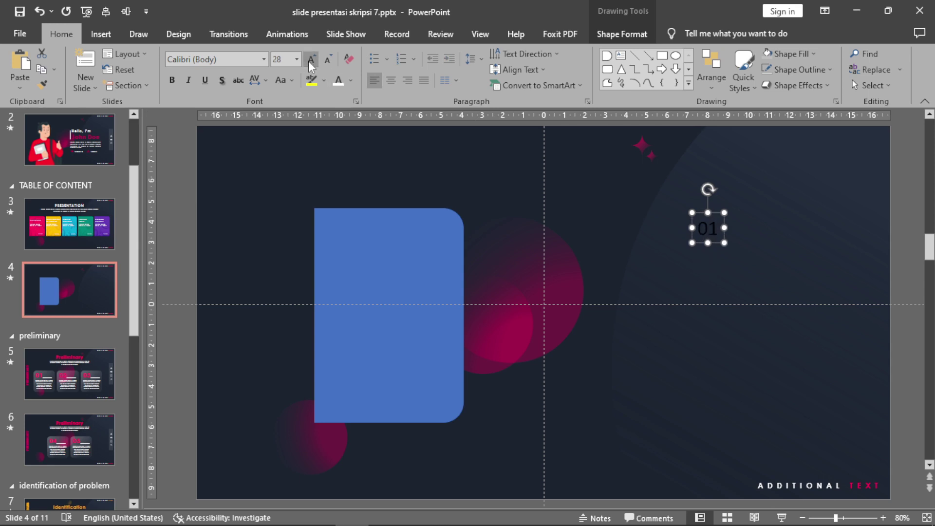
pyautogui.click(311, 59)
pyautogui.click(311, 59)
pyautogui.click(310, 59)
pyautogui.click(311, 60)
pyautogui.click(311, 60)
pyautogui.click(311, 59)
pyautogui.click(311, 59)
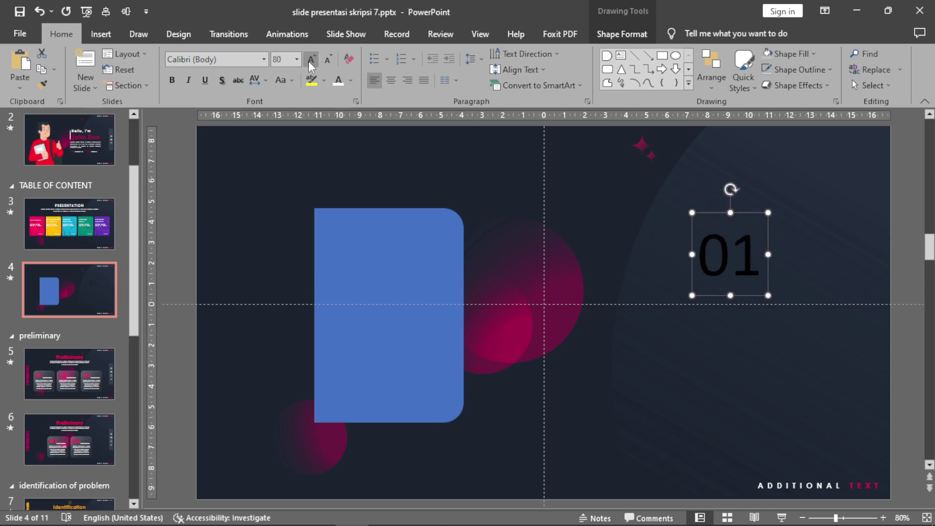
# Step: Set the '01' in bold Century Gothic
pyautogui.click(264, 59)
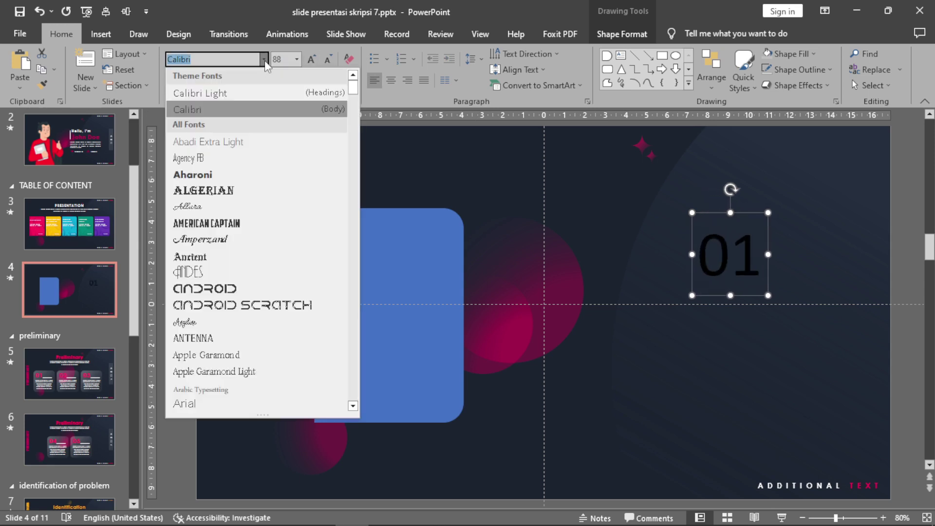
pyautogui.write('Cent')
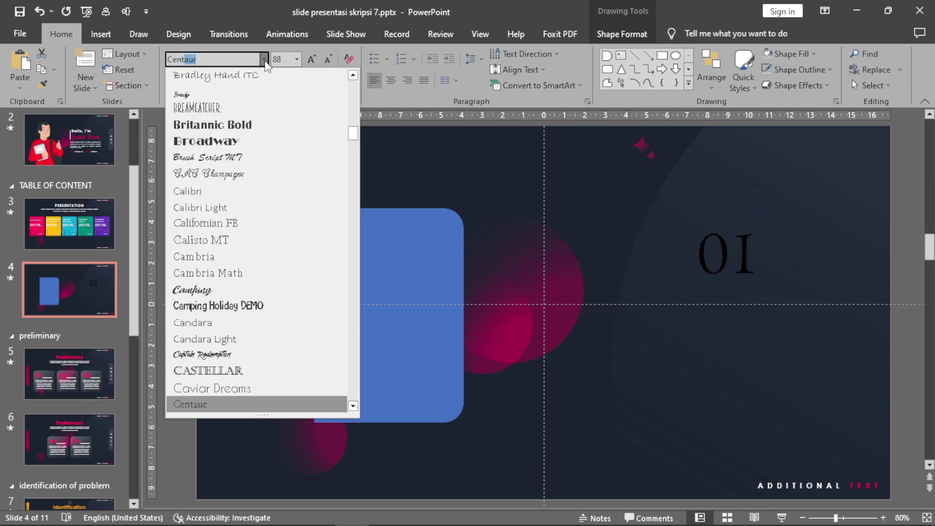
pyautogui.write('ury')
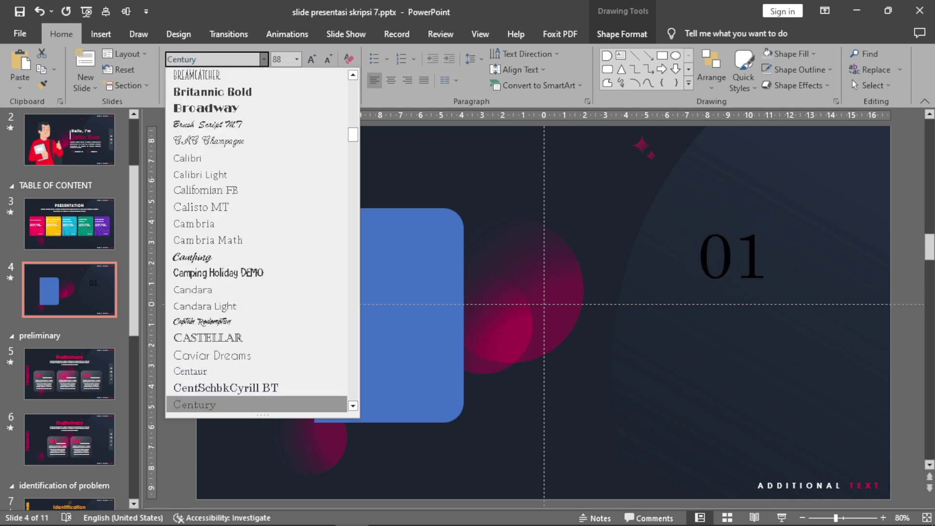
pyautogui.write(' Gothic')
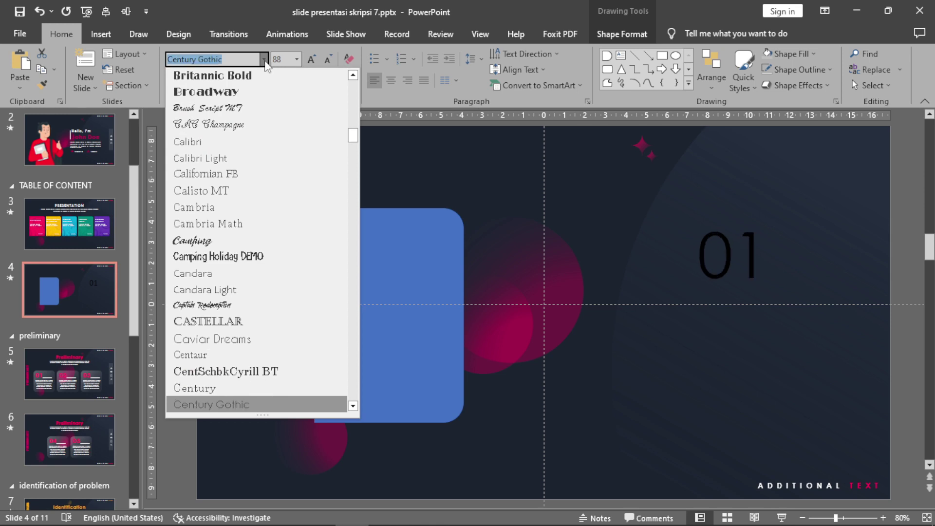
pyautogui.press('Return')
pyautogui.click(172, 79)
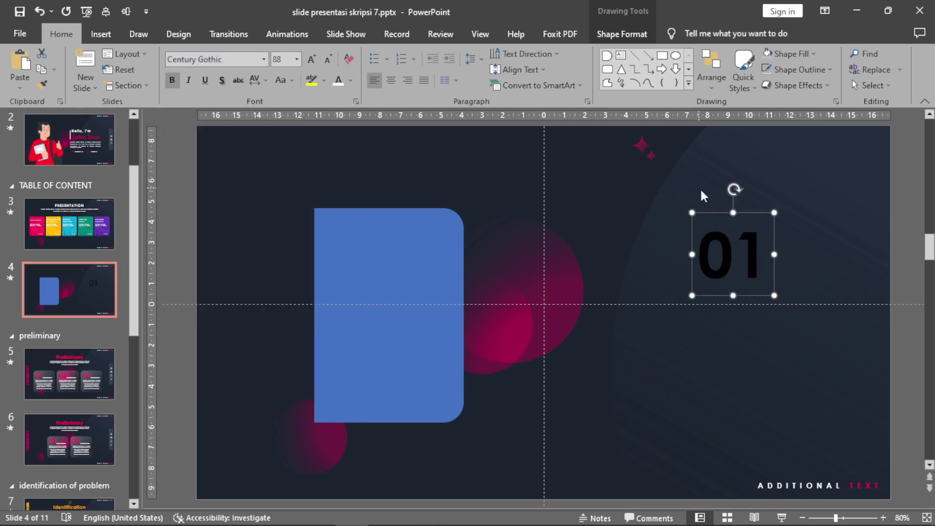
# Step: Move the '01' onto the blue card's lower left, enlarge it to 166 pt, and widen it to one line
pyautogui.moveTo(750, 215); pyautogui.dragTo(354, 363)
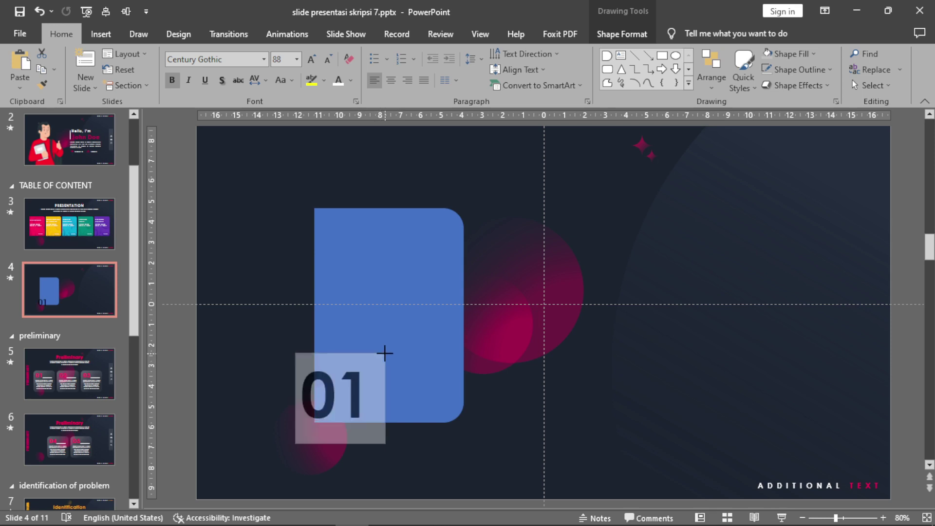
pyautogui.click(311, 61)
pyautogui.click(310, 60)
pyautogui.click(310, 60)
pyautogui.click(310, 60)
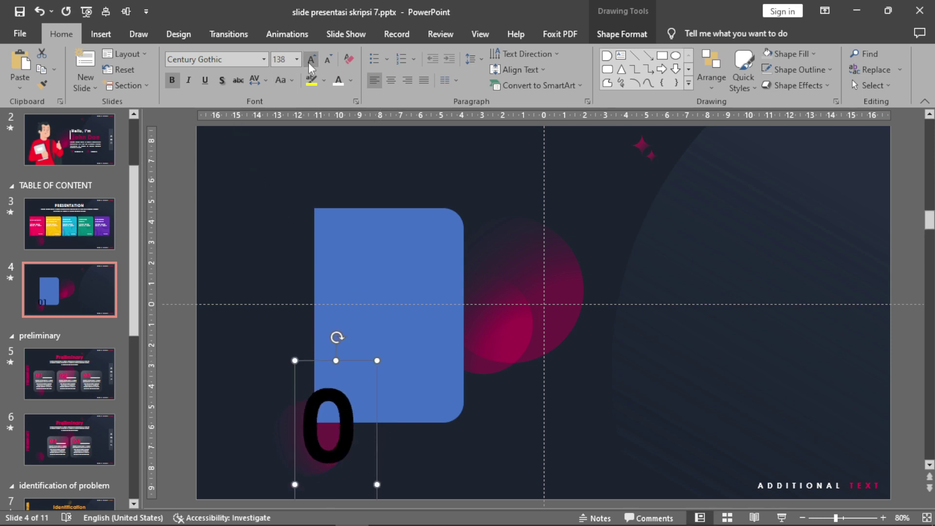
pyautogui.moveTo(377, 488); pyautogui.dragTo(475, 487)
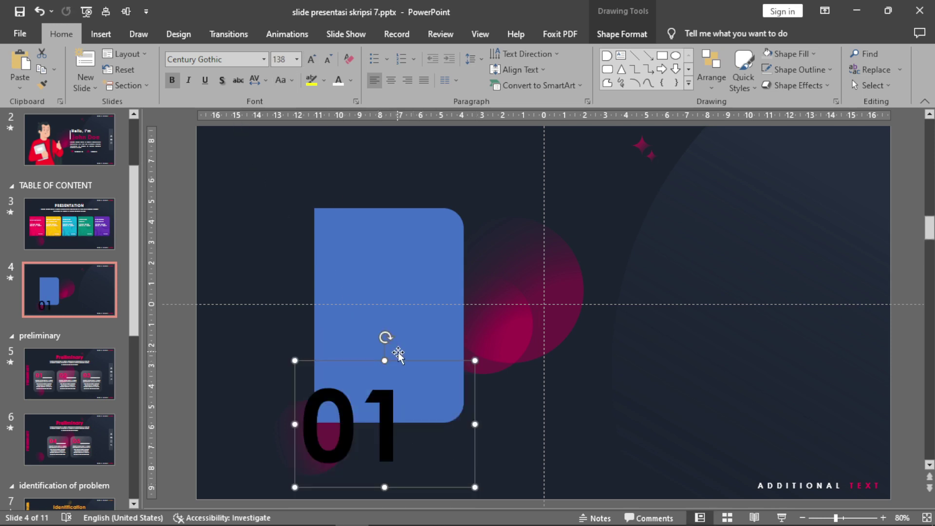
pyautogui.moveTo(402, 363); pyautogui.dragTo(407, 336)
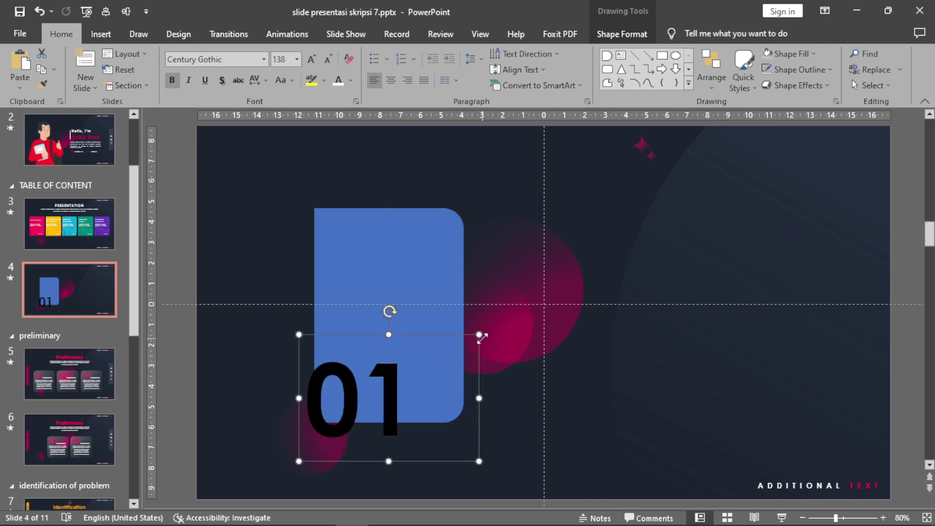
pyautogui.click(310, 61)
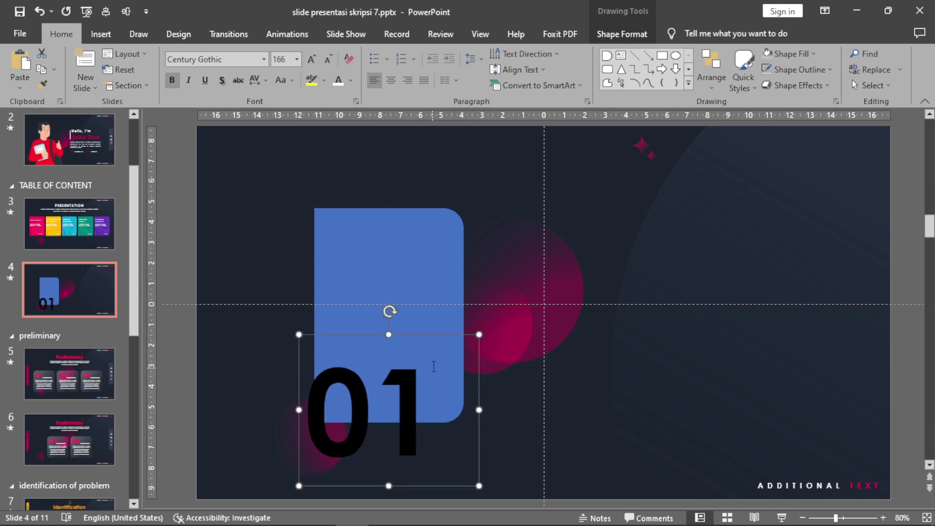
pyautogui.moveTo(429, 338); pyautogui.dragTo(414, 323)
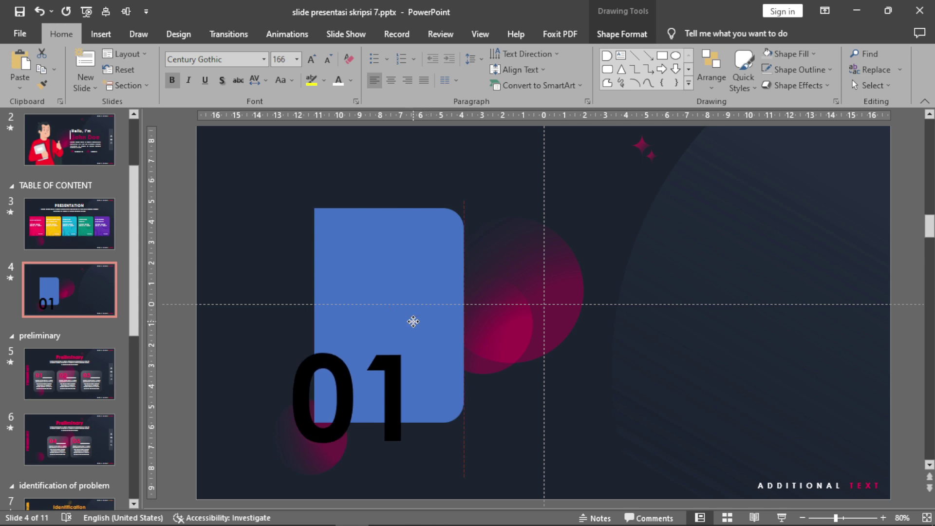
pyautogui.click(503, 347)
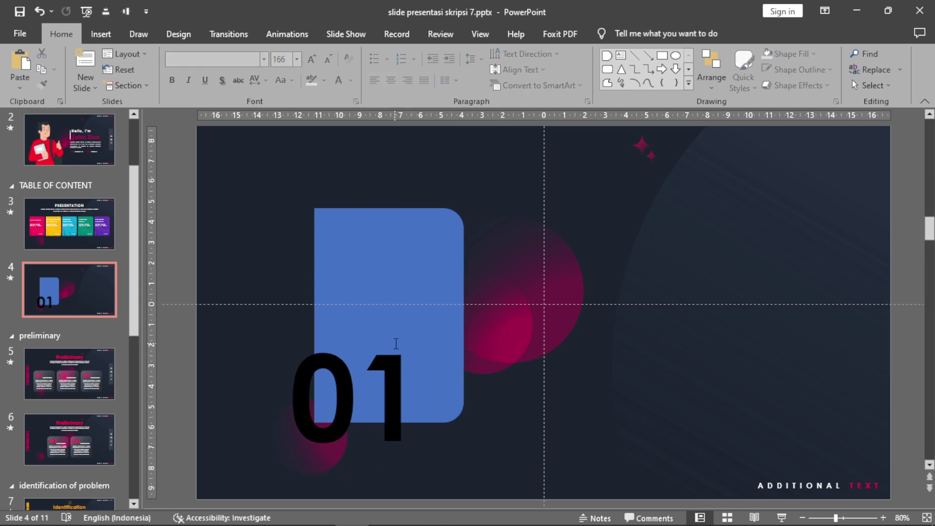
pyautogui.click(399, 349)
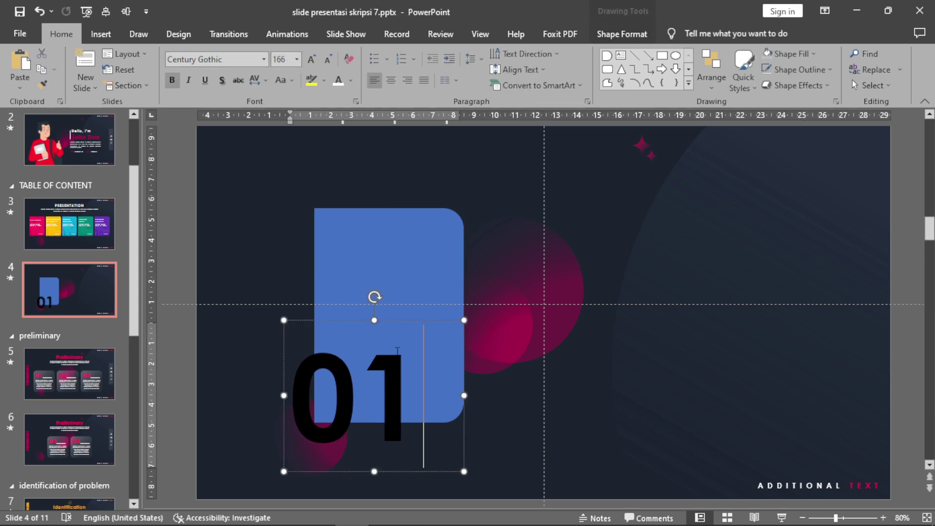
# Step: Duplicate the blue card with its 01 onto the slide's right half, then reselect the left pair
pyautogui.keyDown('shift'); pyautogui.click(426, 291); pyautogui.keyUp('shift')
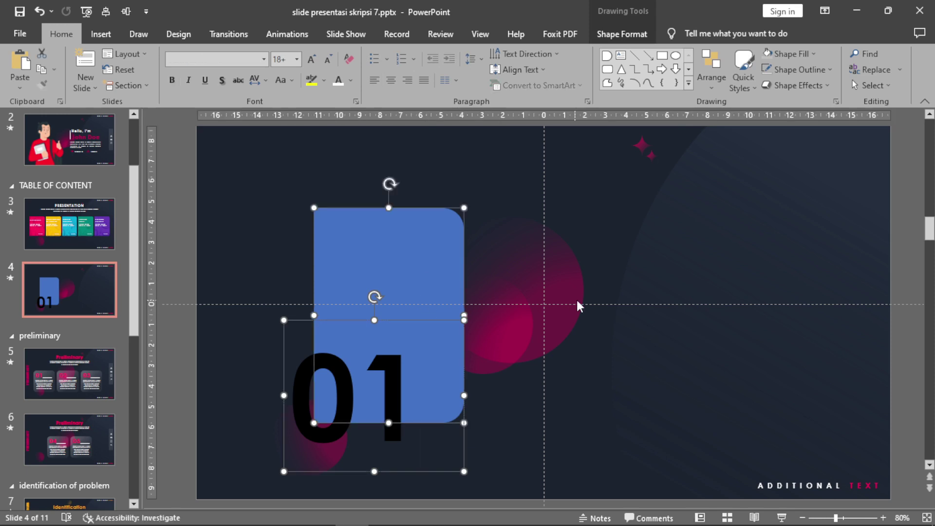
pyautogui.hotkey('ctrl', 'v')
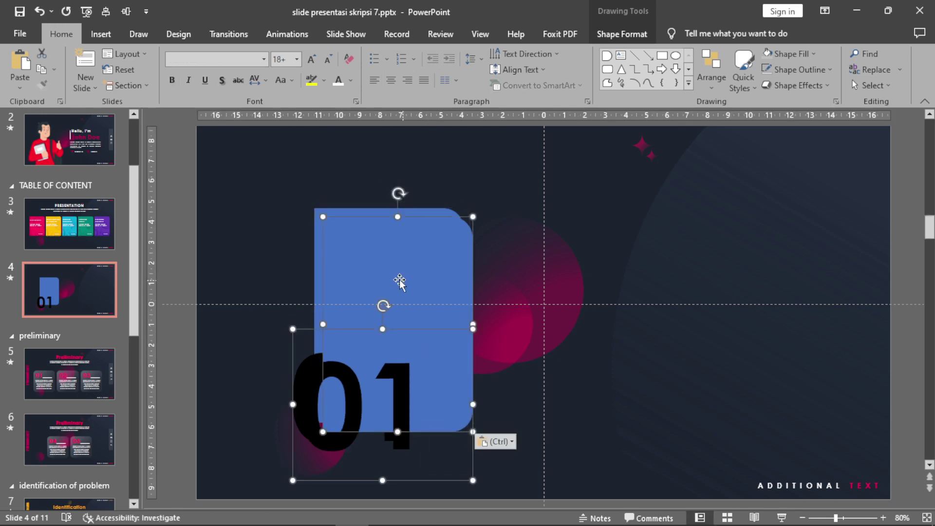
pyautogui.moveTo(399, 278)
pyautogui.mouseDown()
pyautogui.moveTo(633, 252)
pyautogui.moveTo(659, 267)
pyautogui.mouseUp()
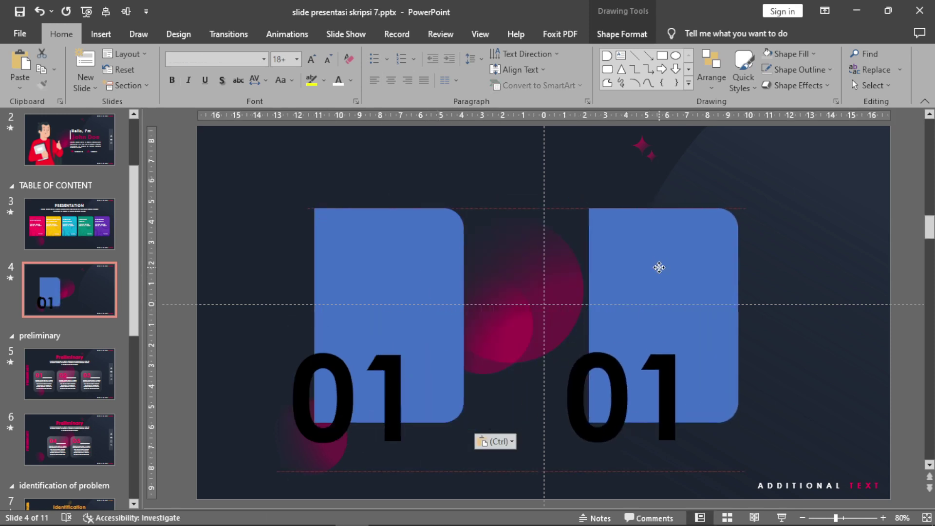
pyautogui.click(514, 205)
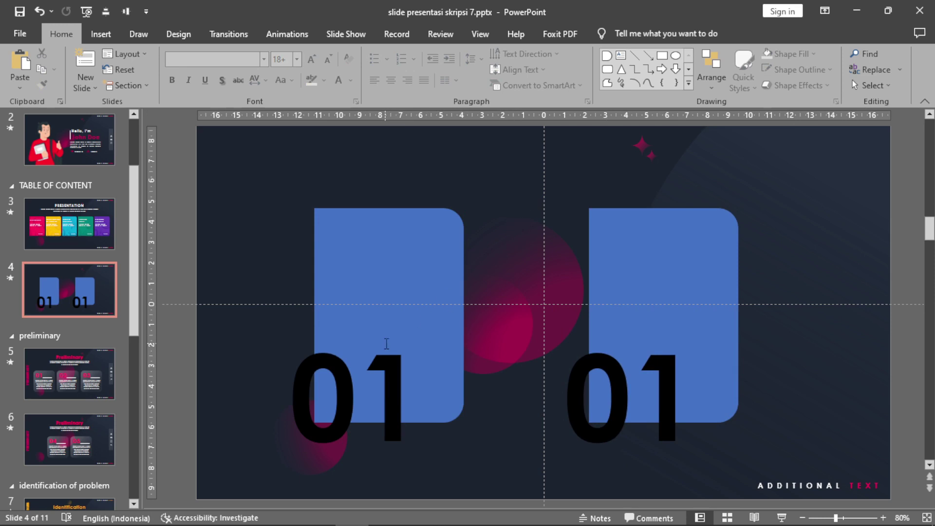
pyautogui.click(386, 344)
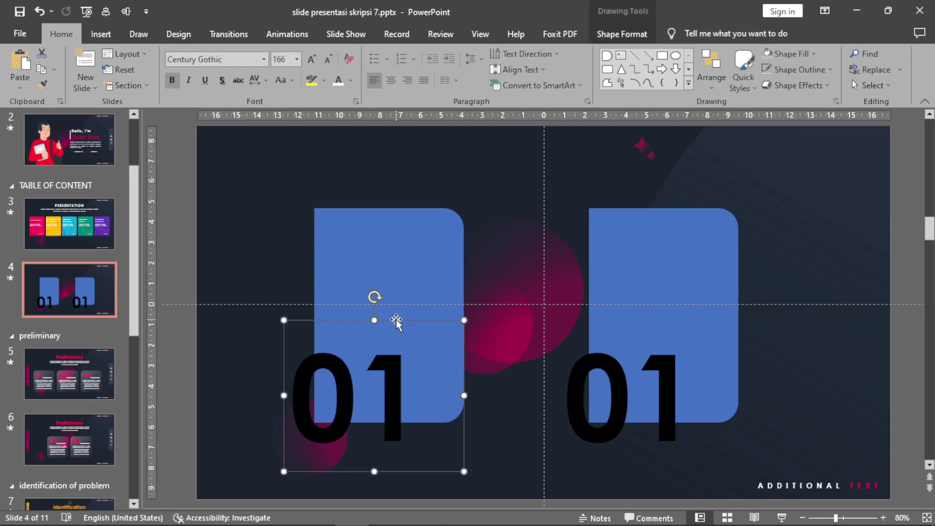
pyautogui.keyDown('shift'); pyautogui.click(357, 263); pyautogui.keyUp('shift')
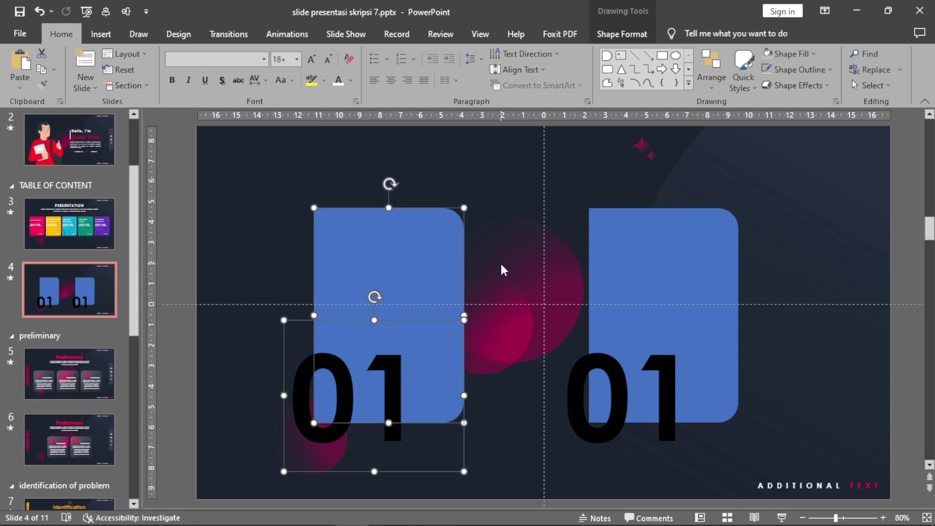
# Step: Clip the 01 to its overlap with the blue rectangle using Merge Shapes
pyautogui.click(622, 34)
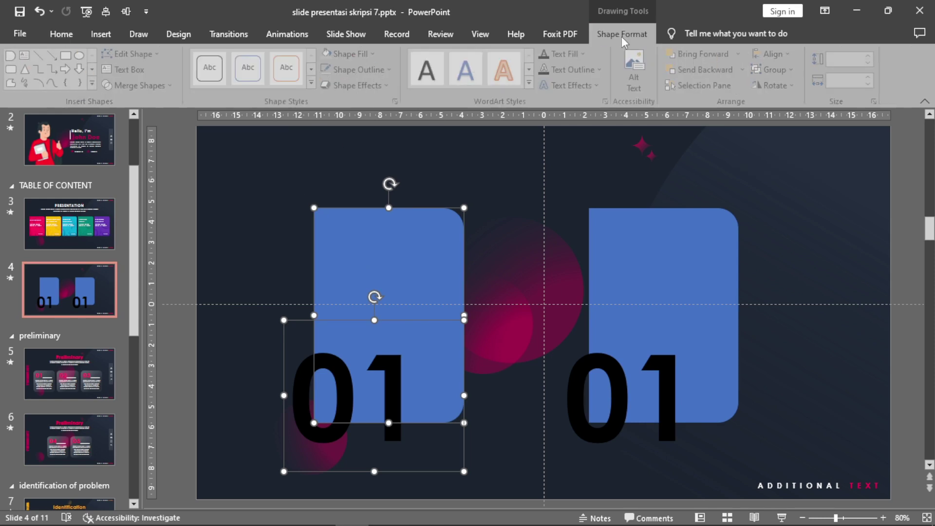
pyautogui.click(141, 85)
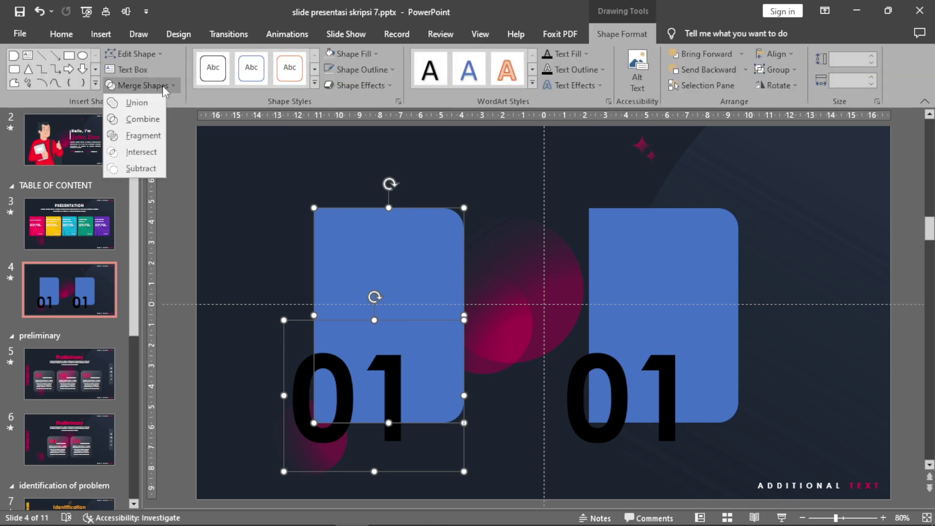
pyautogui.click(155, 155)
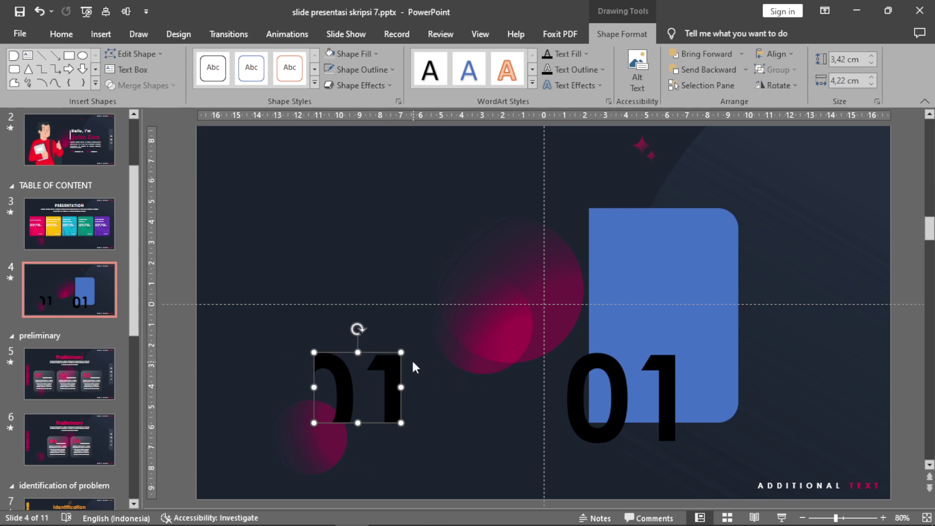
pyautogui.moveTo(389, 354); pyautogui.dragTo(604, 365)
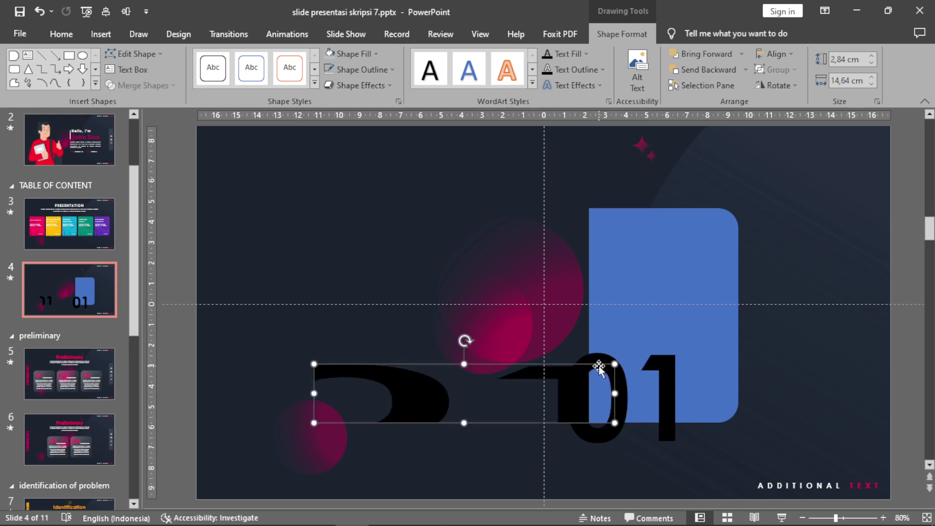
pyautogui.hotkey('ctrl', 'z')
# Step: Move the right card's full-size 01 to the slide's upper left
pyautogui.click(631, 394)
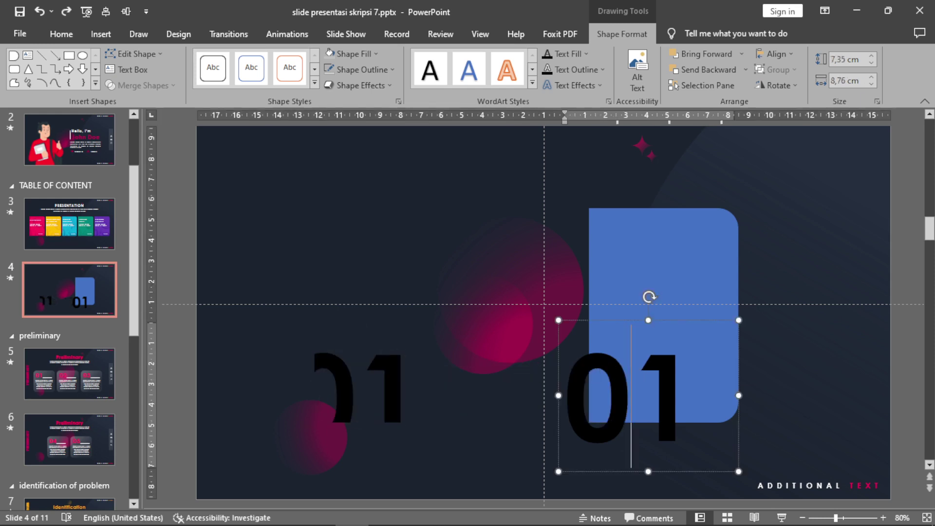
pyautogui.click(612, 323)
pyautogui.moveTo(612, 323); pyautogui.dragTo(380, 189)
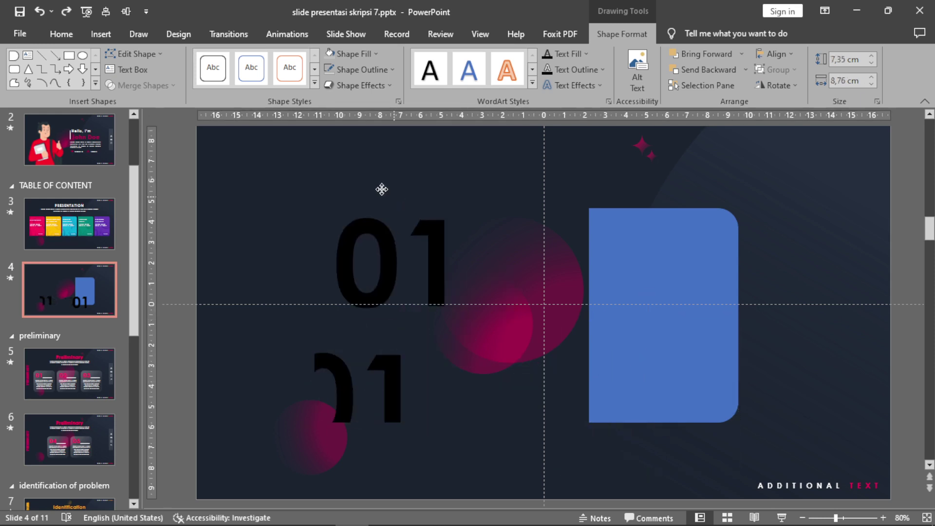
# Step: Place the clipped number on the right blue card, send the card to back, and start the slide show
pyautogui.moveTo(366, 375); pyautogui.dragTo(616, 372)
pyautogui.click(675, 334)
pyautogui.rightClick(677, 344)
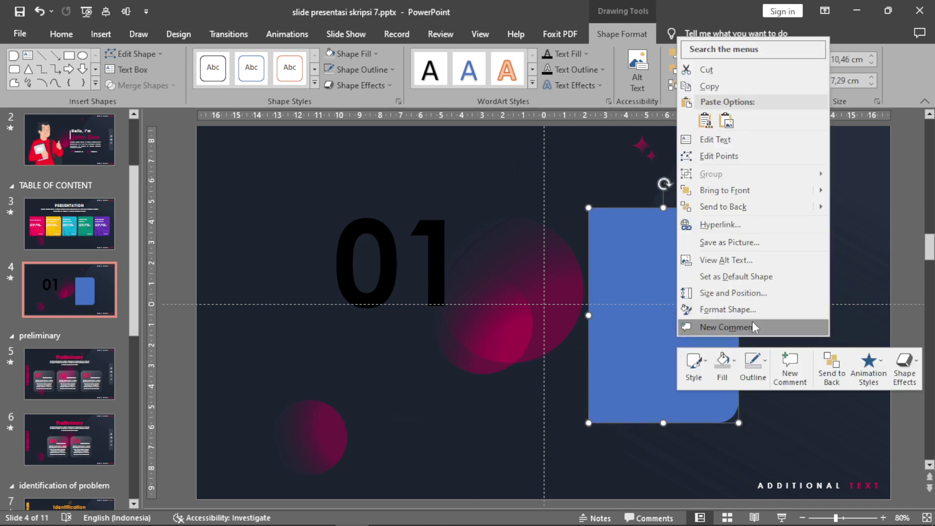
pyautogui.click(723, 206)
pyautogui.click(787, 368)
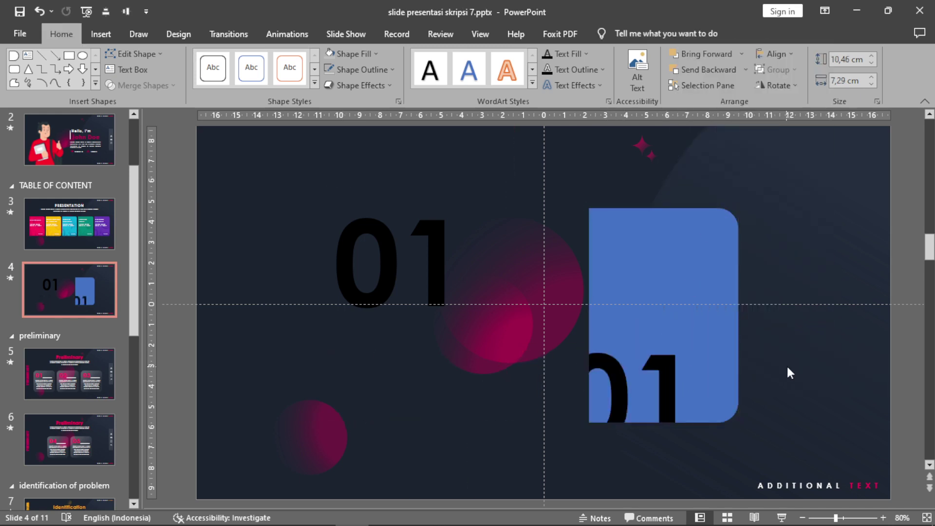
pyautogui.click(666, 389)
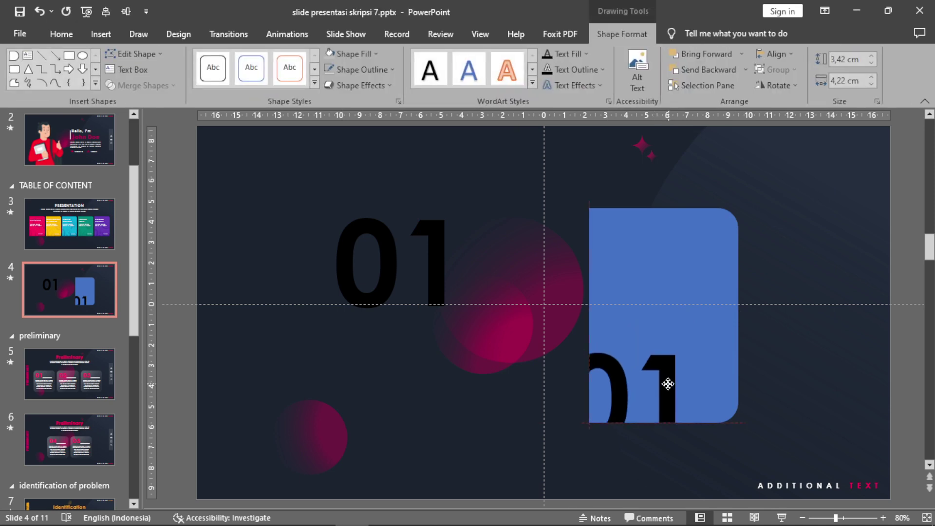
pyautogui.click(830, 382)
pyautogui.click(673, 370)
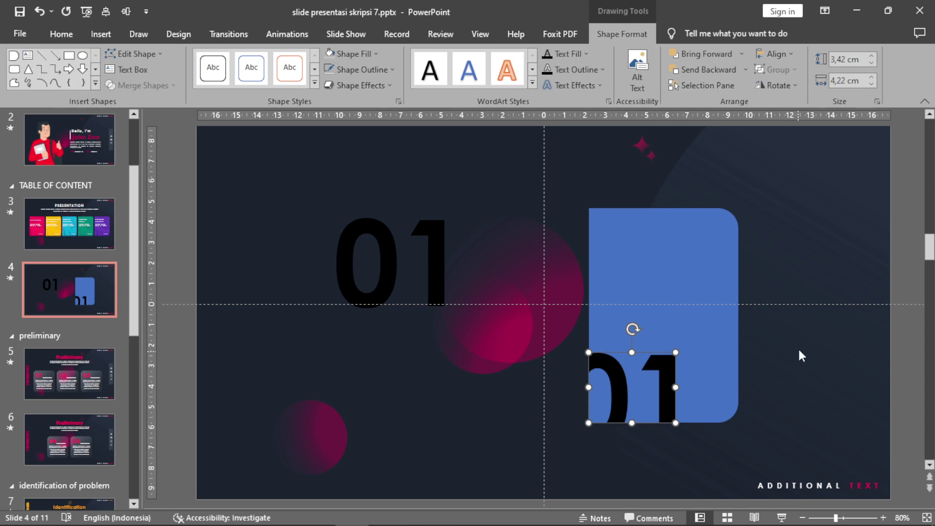
pyautogui.click(533, 267)
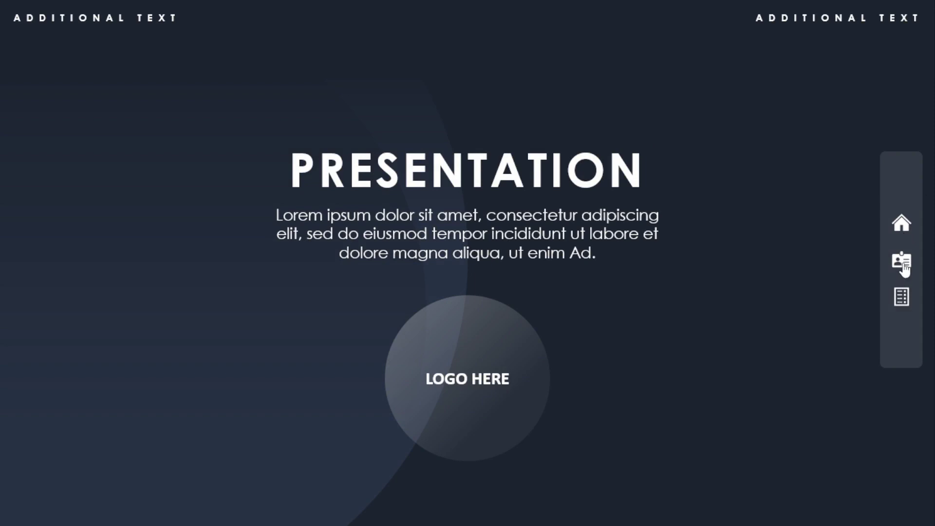
# Step: Test the side-nav links to the profile, contents, Preliminary and Identification Of Problem slides
pyautogui.click(902, 262)
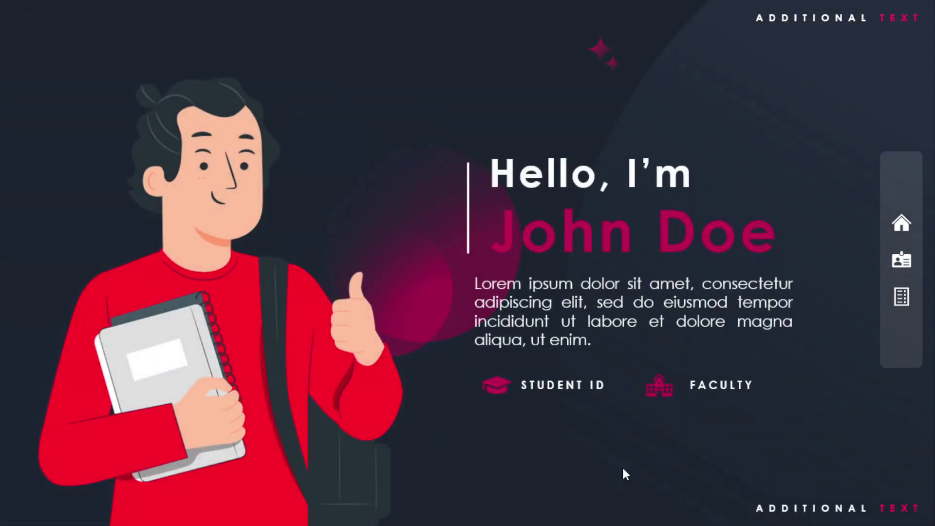
pyautogui.click(903, 296)
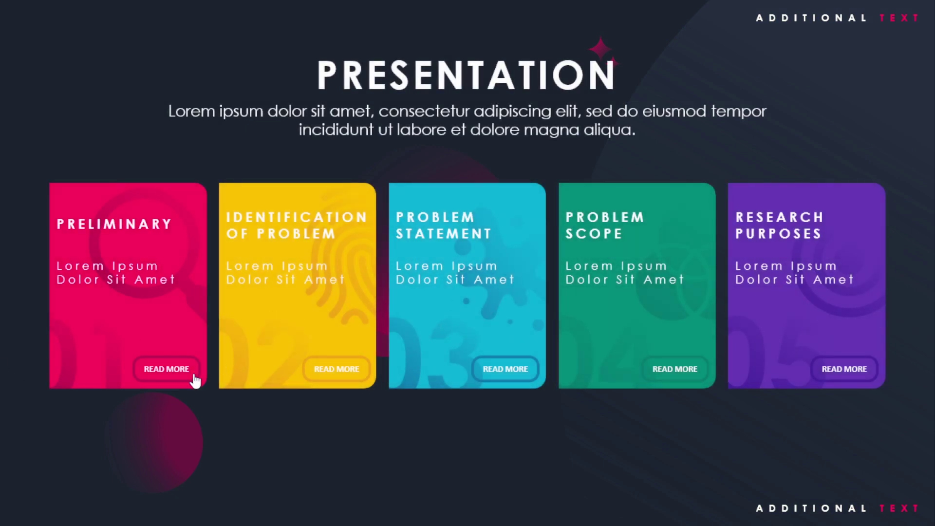
pyautogui.click(194, 379)
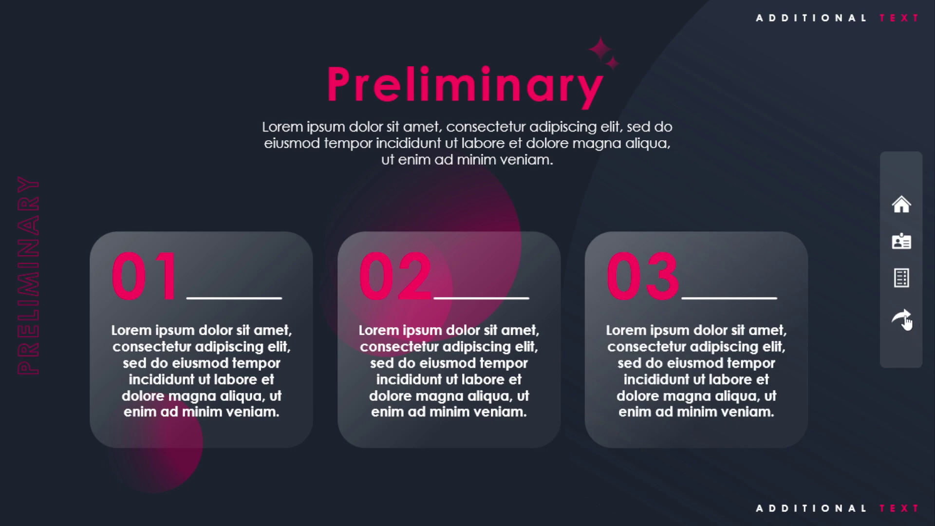
pyautogui.click(906, 316)
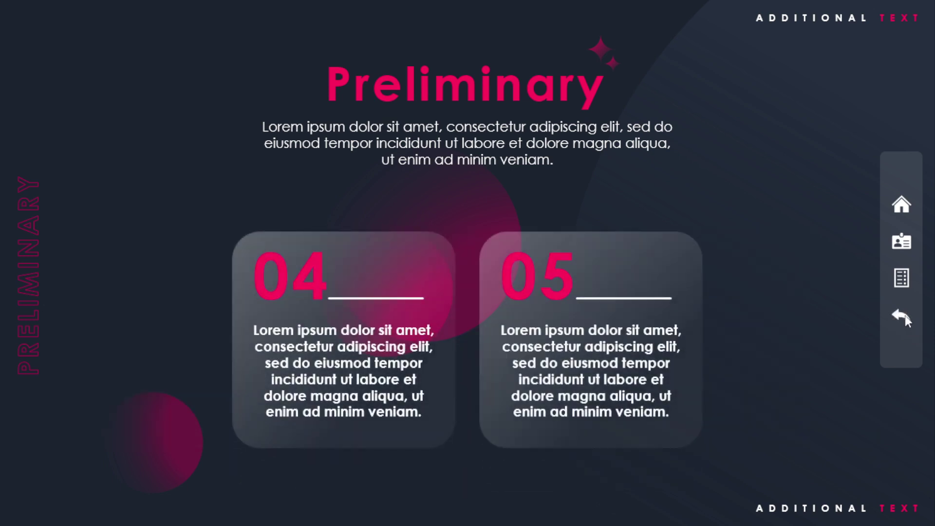
pyautogui.click(901, 281)
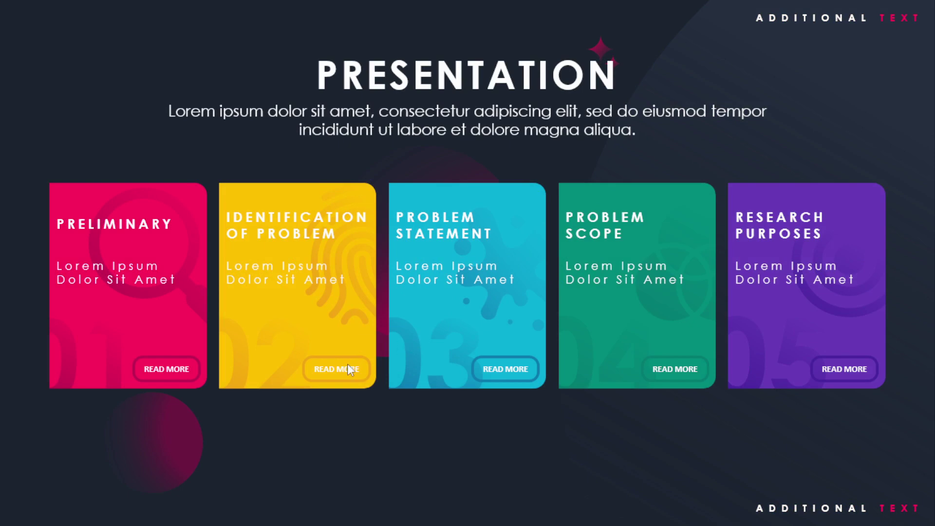
pyautogui.click(348, 365)
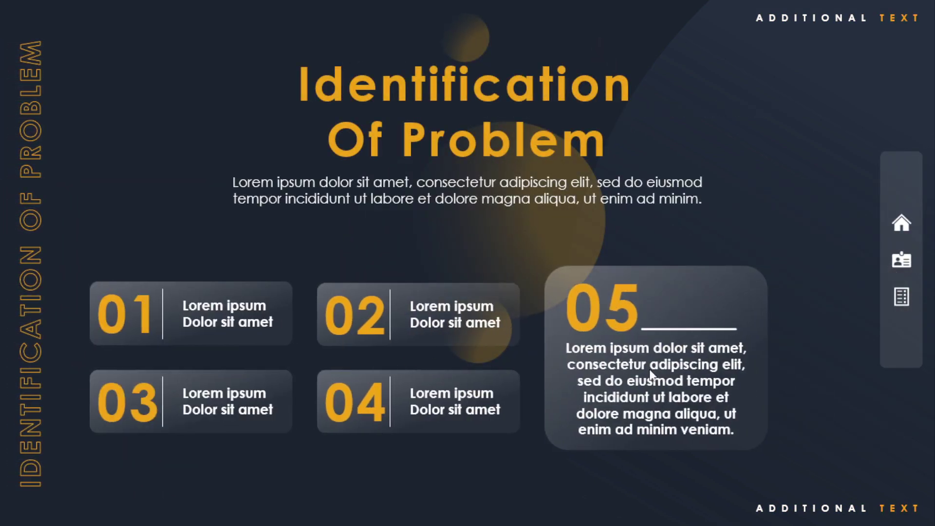
pyautogui.click(901, 293)
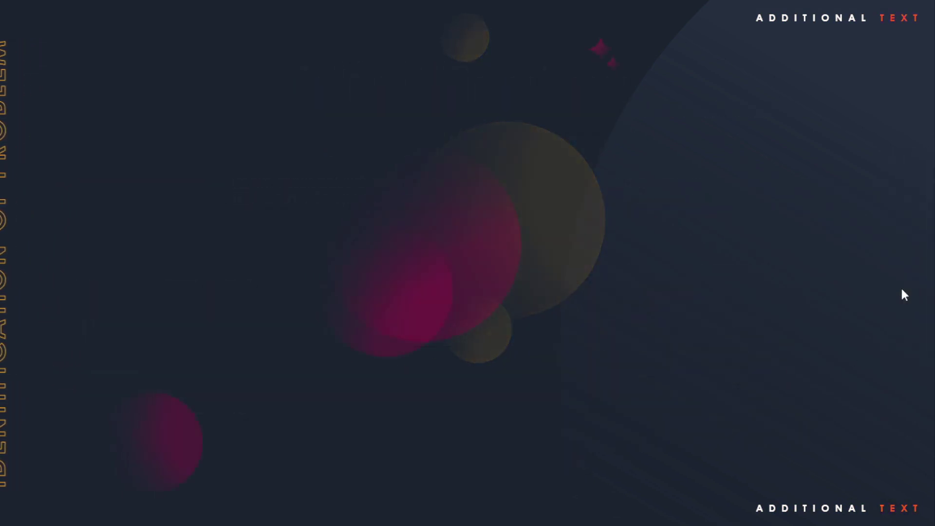
# Step: Check the Problem Statement card arrows and Problem Scope, then open Research Purposes from the contents
pyautogui.click(503, 370)
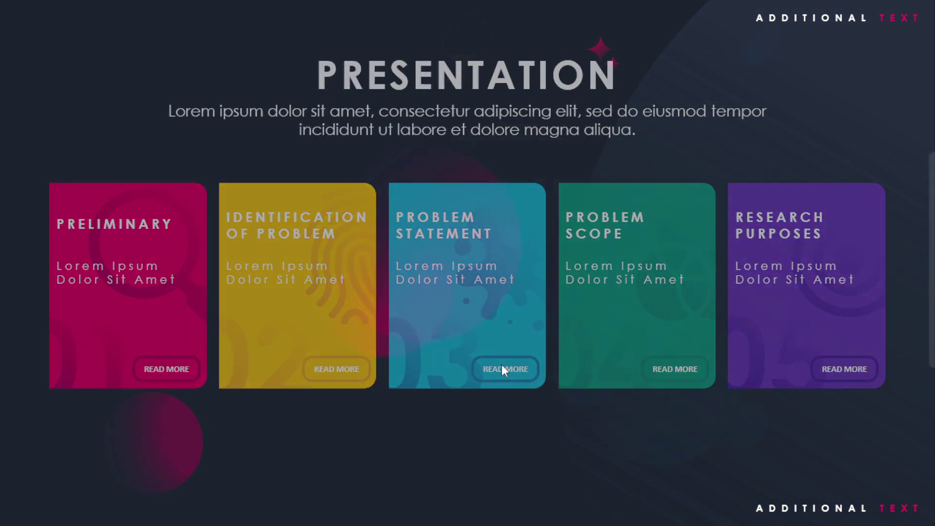
pyautogui.click(900, 318)
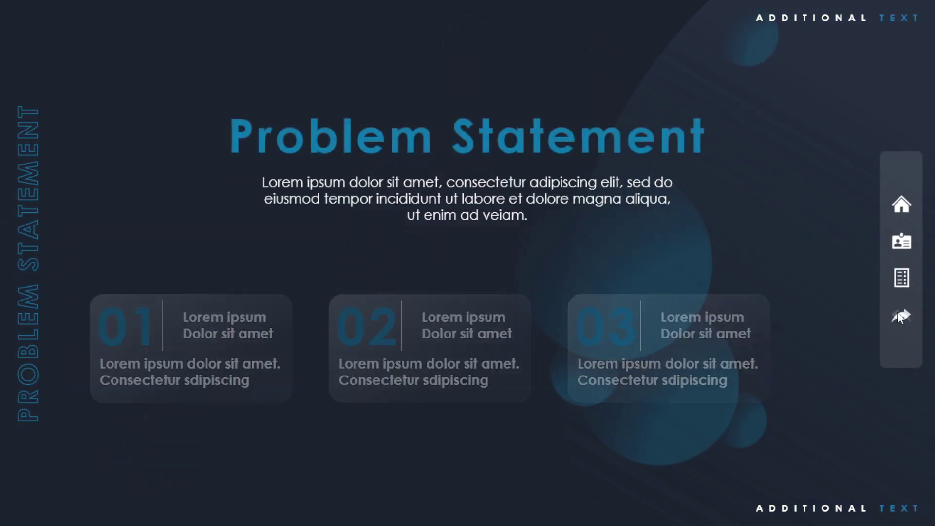
pyautogui.click(902, 317)
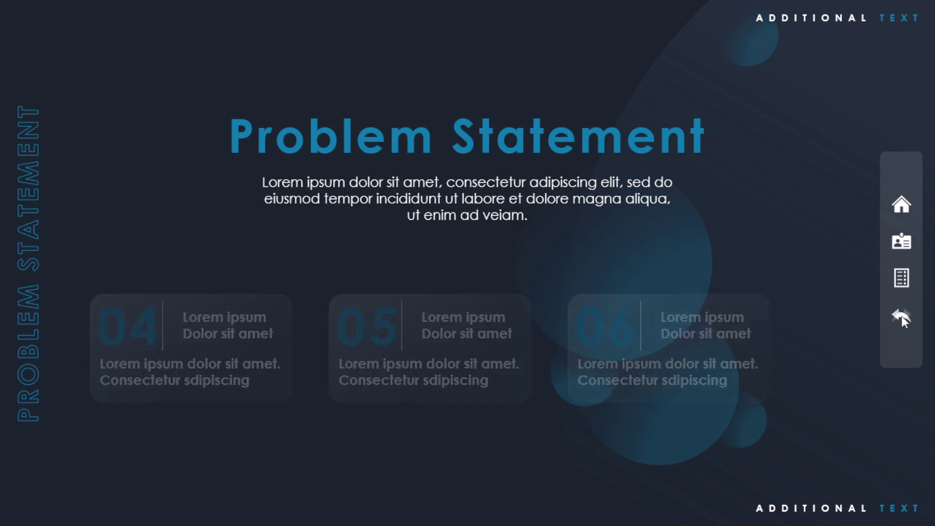
pyautogui.click(902, 277)
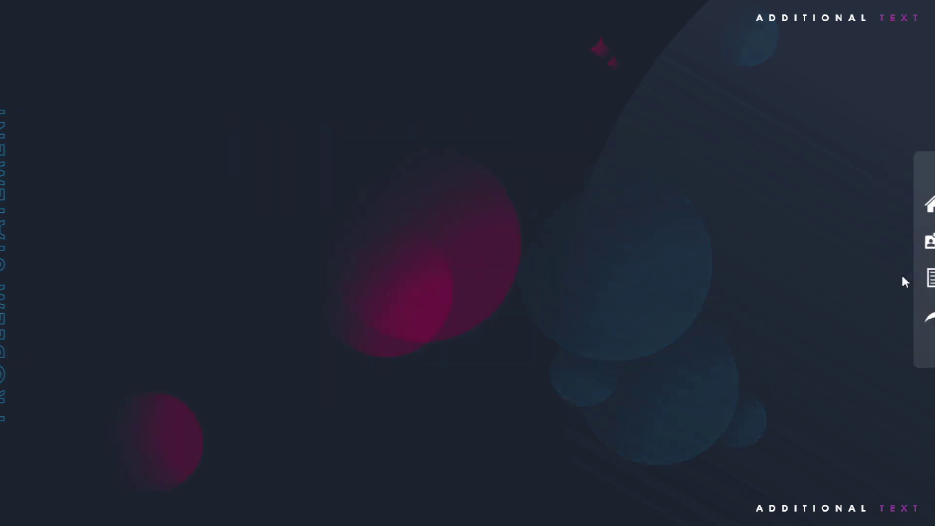
pyautogui.click(694, 363)
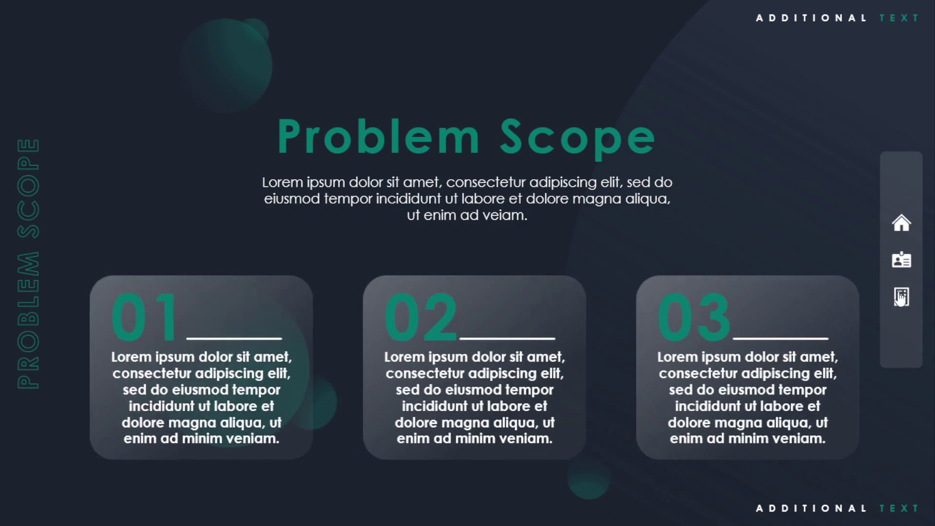
pyautogui.click(902, 296)
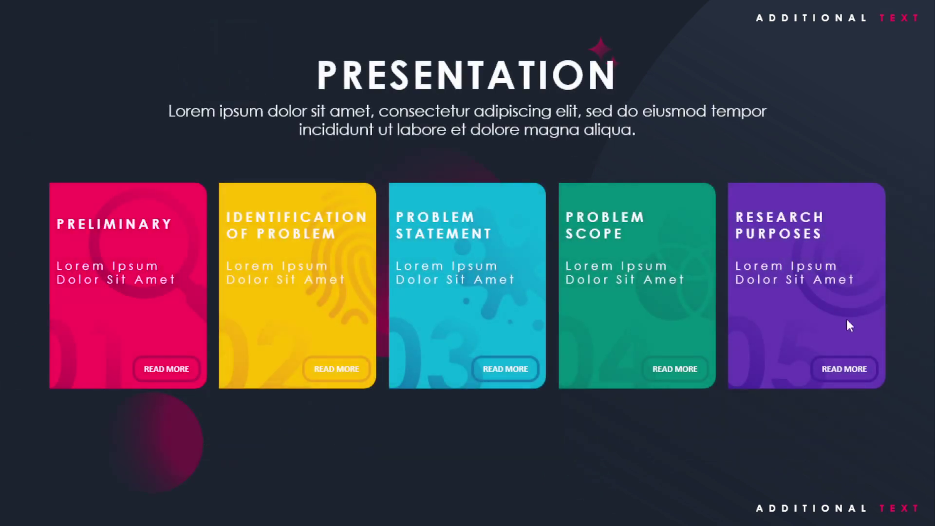
pyautogui.click(837, 363)
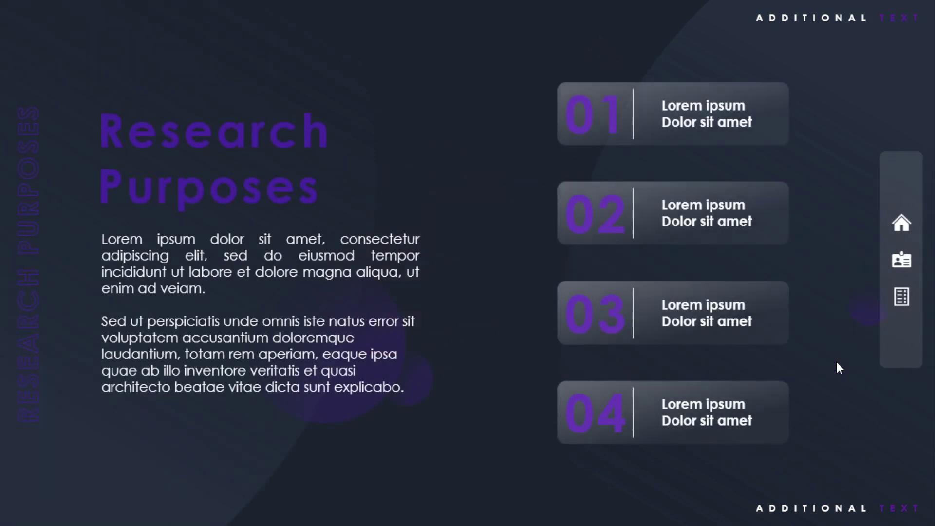